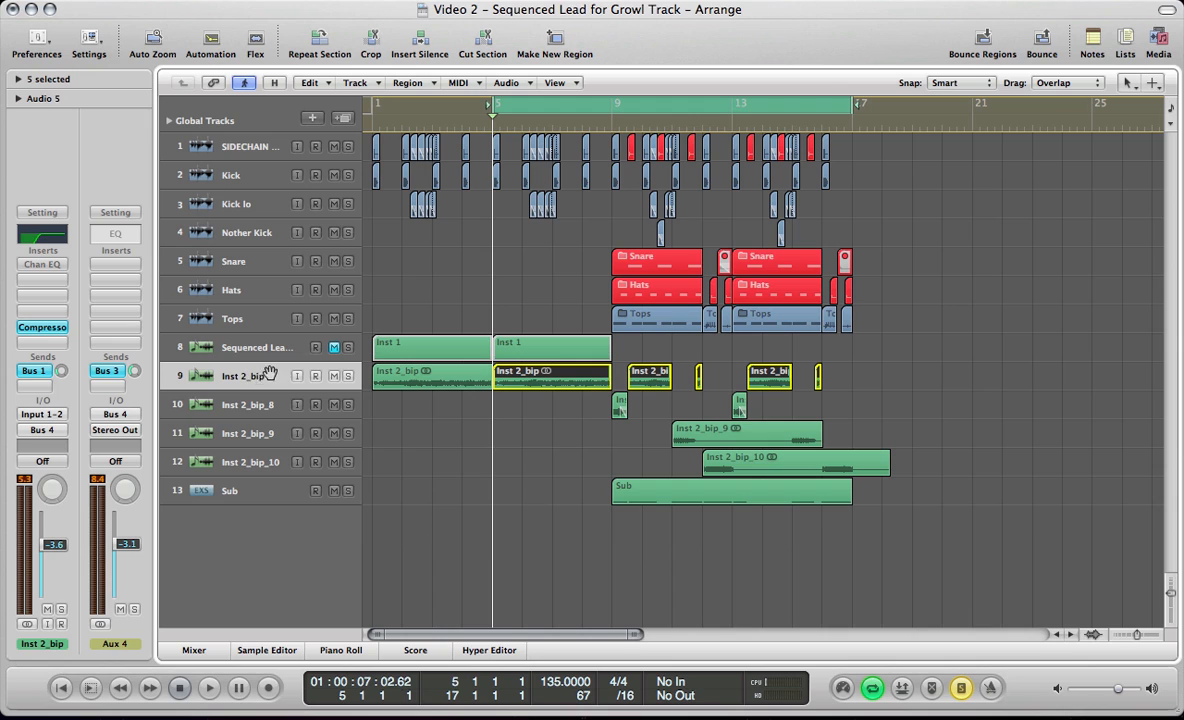
Step: Unmute and select the Sequenced Lead track
left_click(334, 347)
left_click(240, 345)
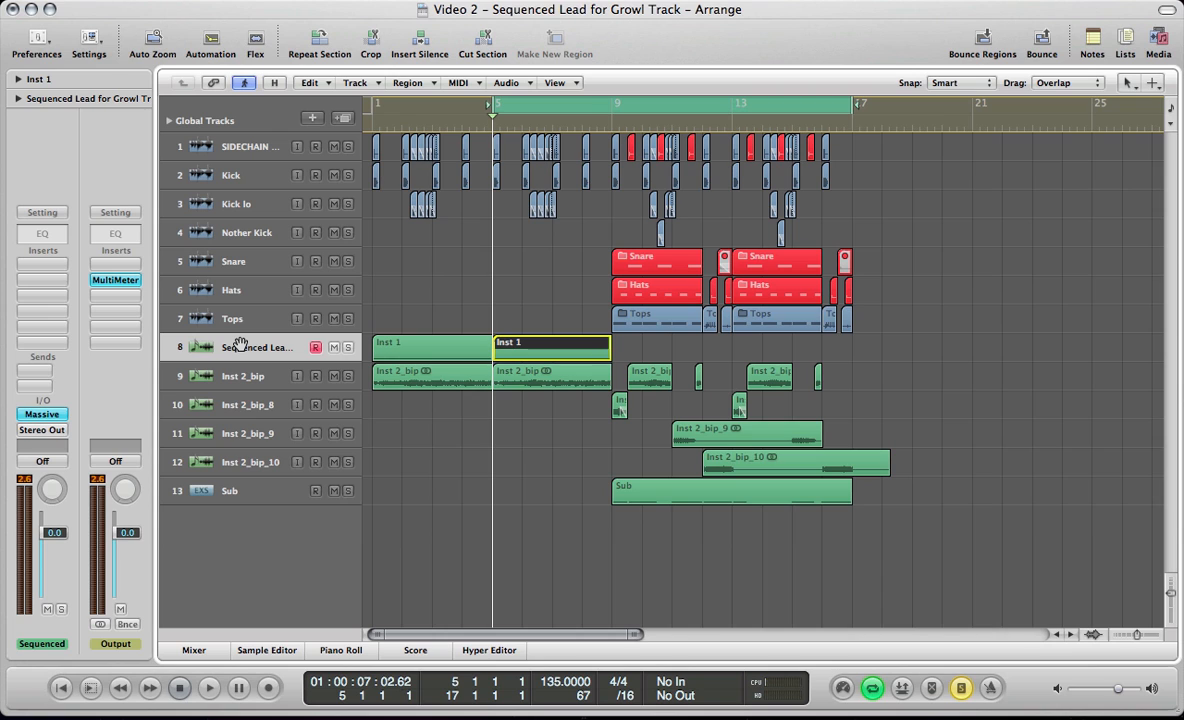
Step: Audition the arrangement with a cycle range over bars 9 to 17, and set the cycle range to bars 5 to 9
left_click_drag(942, 554, 612, 361)
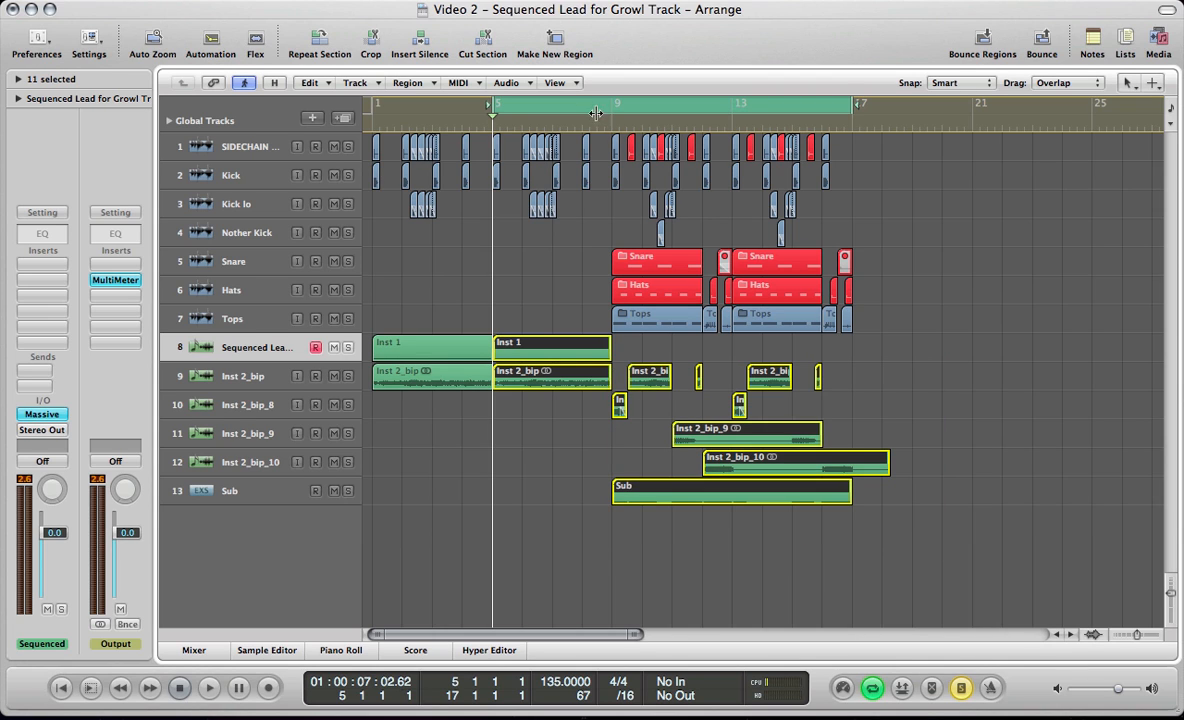
left_click(550, 103)
left_click_drag(624, 110, 845, 151)
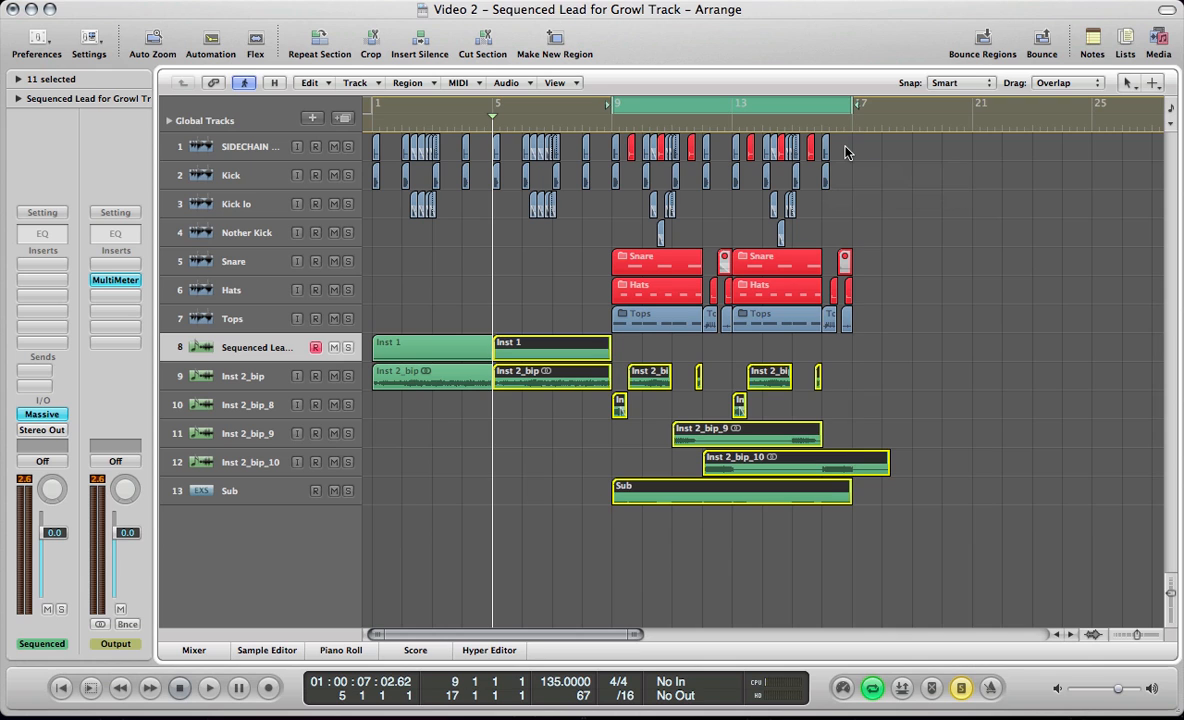
key("space")
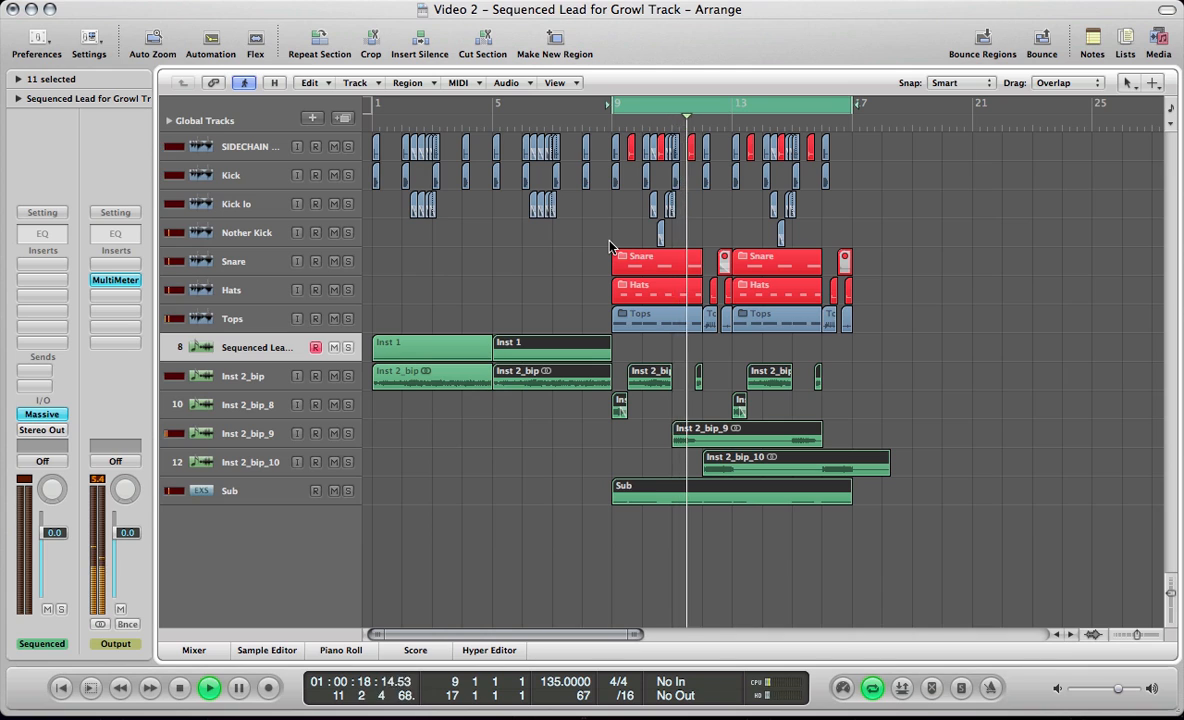
key("space")
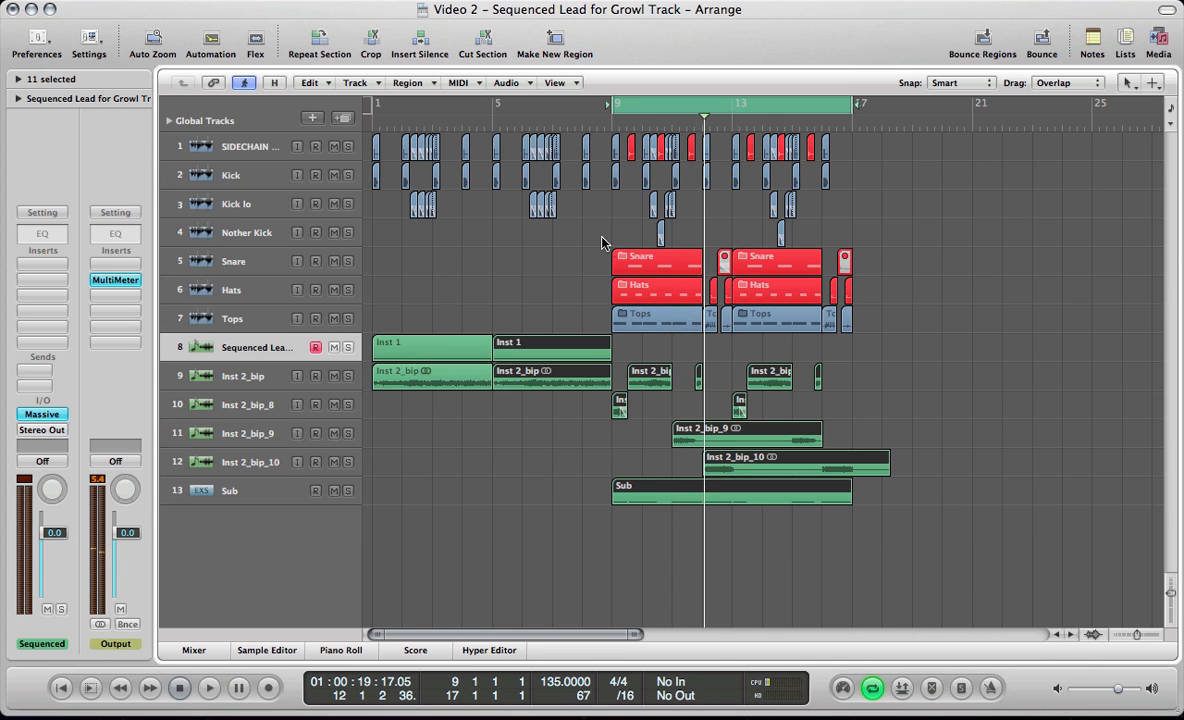
left_click_drag(490, 100, 612, 100)
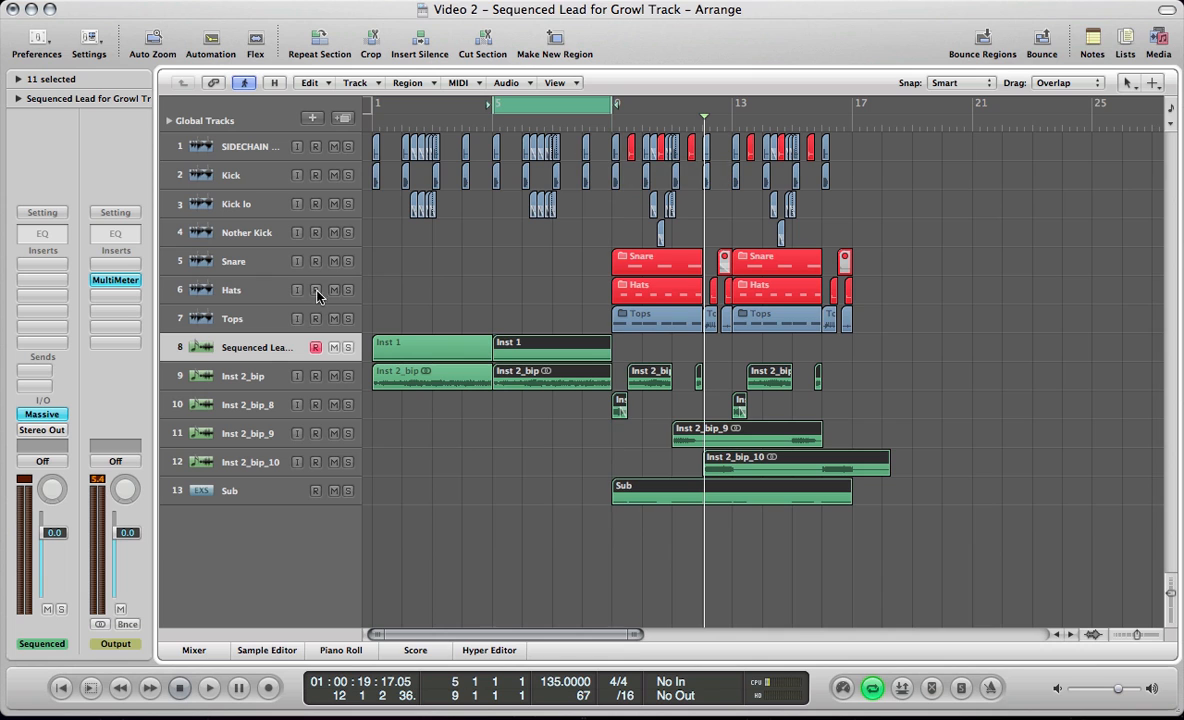
Step: Open the Massive instrument of the Sequenced Lead region and start a new, untitled sound in it
double_click(277, 346)
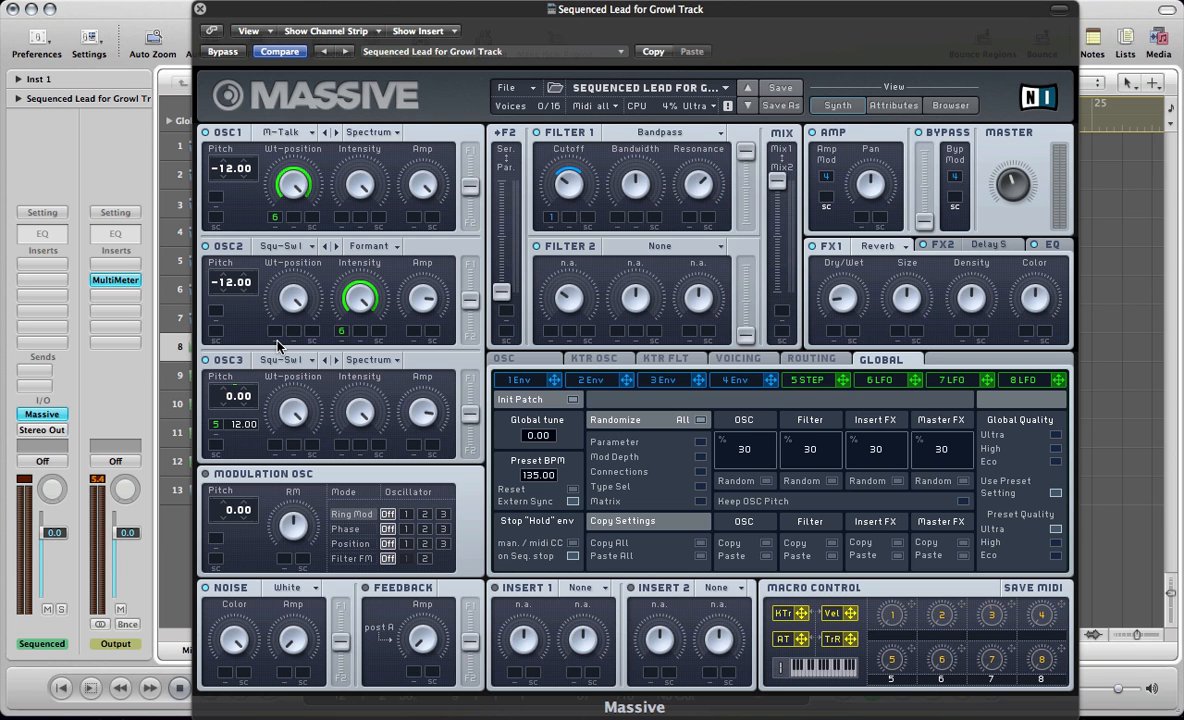
left_click(507, 88)
left_click(521, 106)
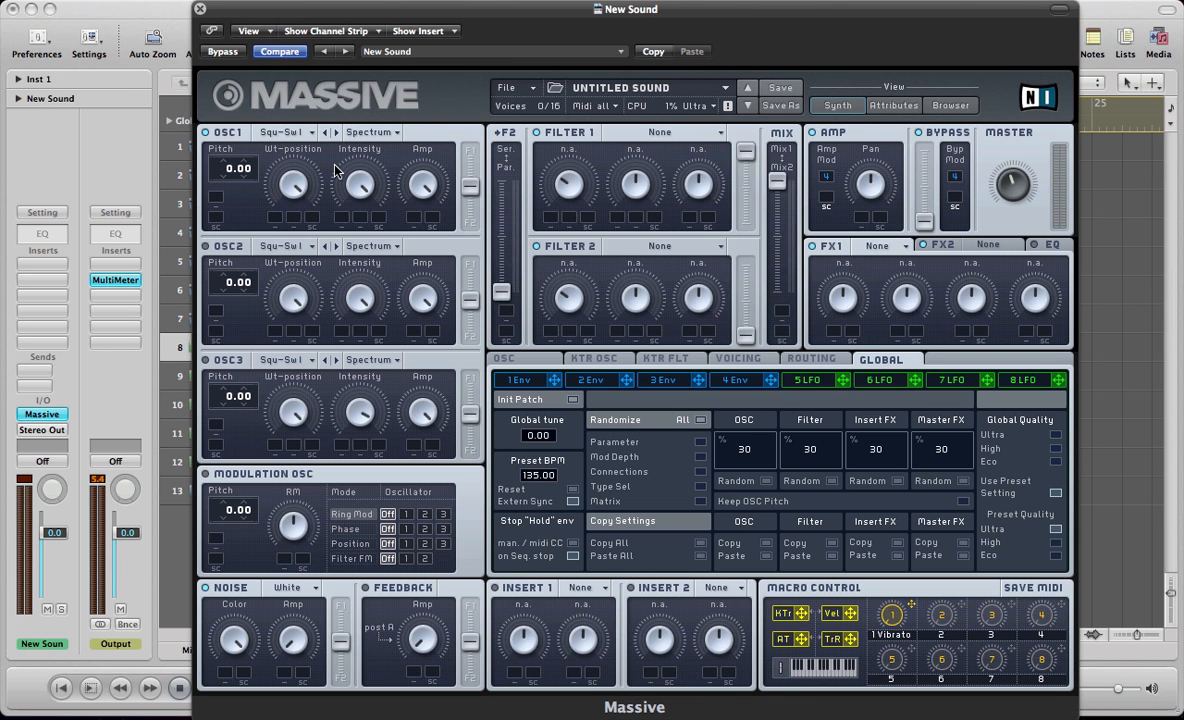
Step: Set oscillator 1 to the Modern Talking wavetable at pitch -12.00, routed fully to Filter 1
left_click(274, 132)
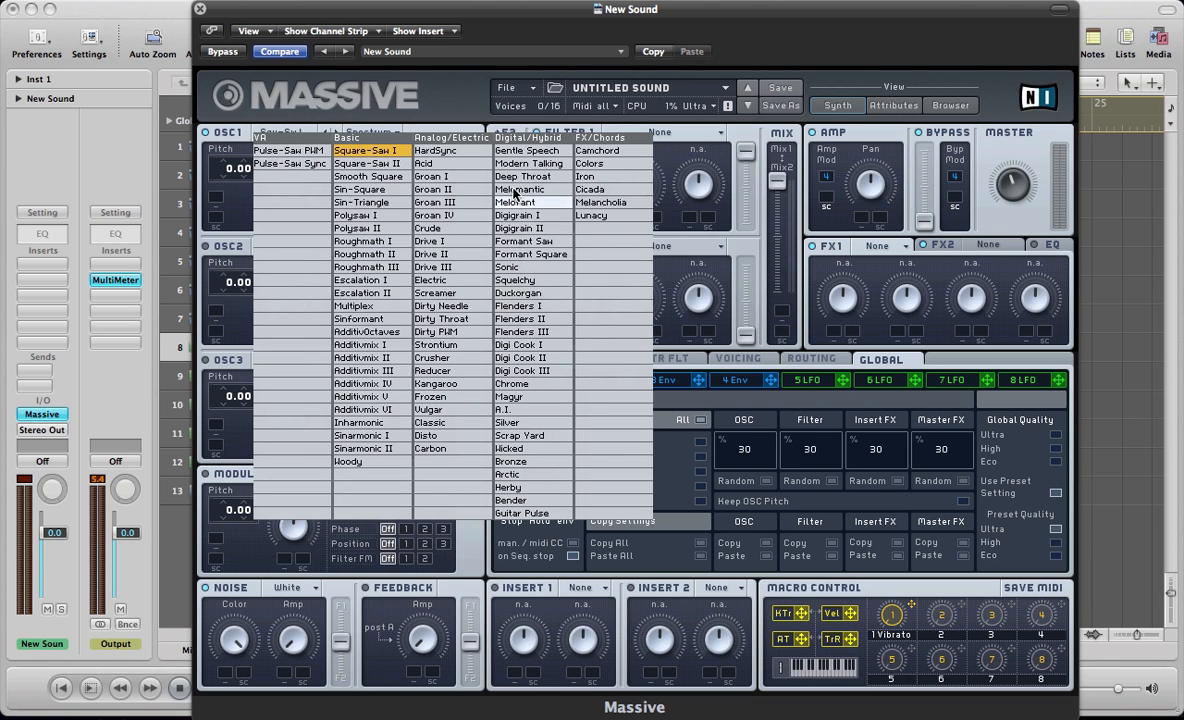
left_click(512, 164)
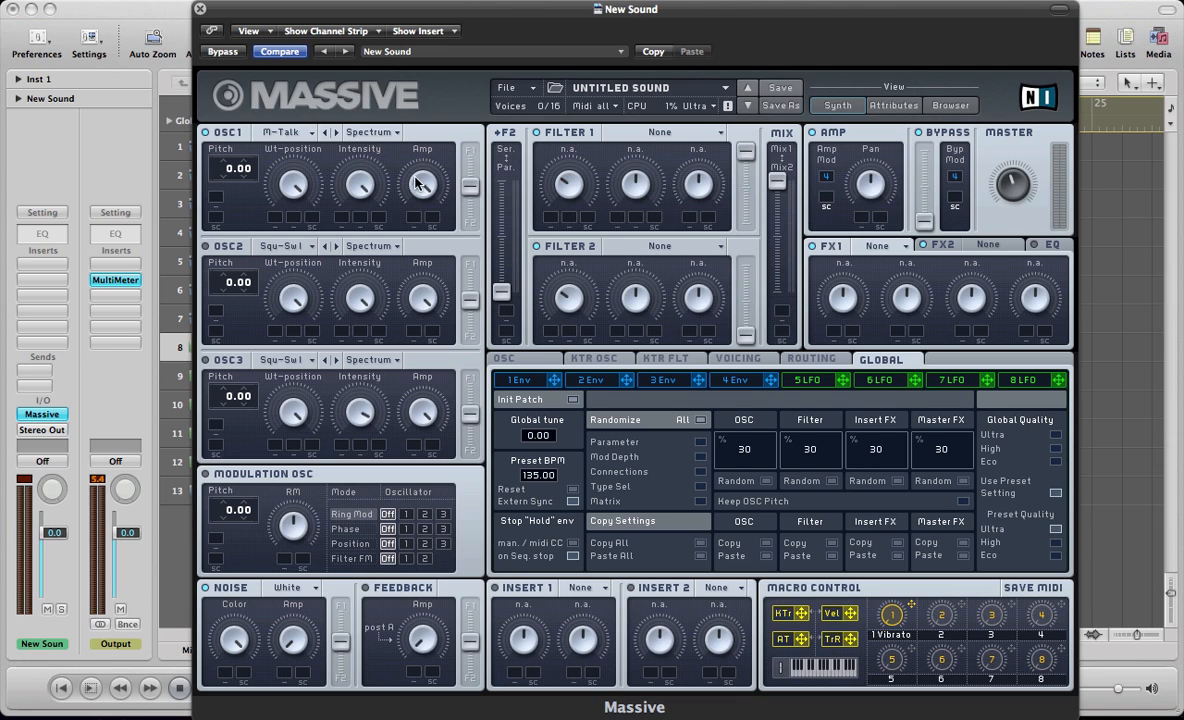
left_click_drag(469, 191, 470, 90)
mouse_move(229, 171)
left_mouse_down()
mouse_move(231, 182)
mouse_move(236, 168)
left_mouse_up()
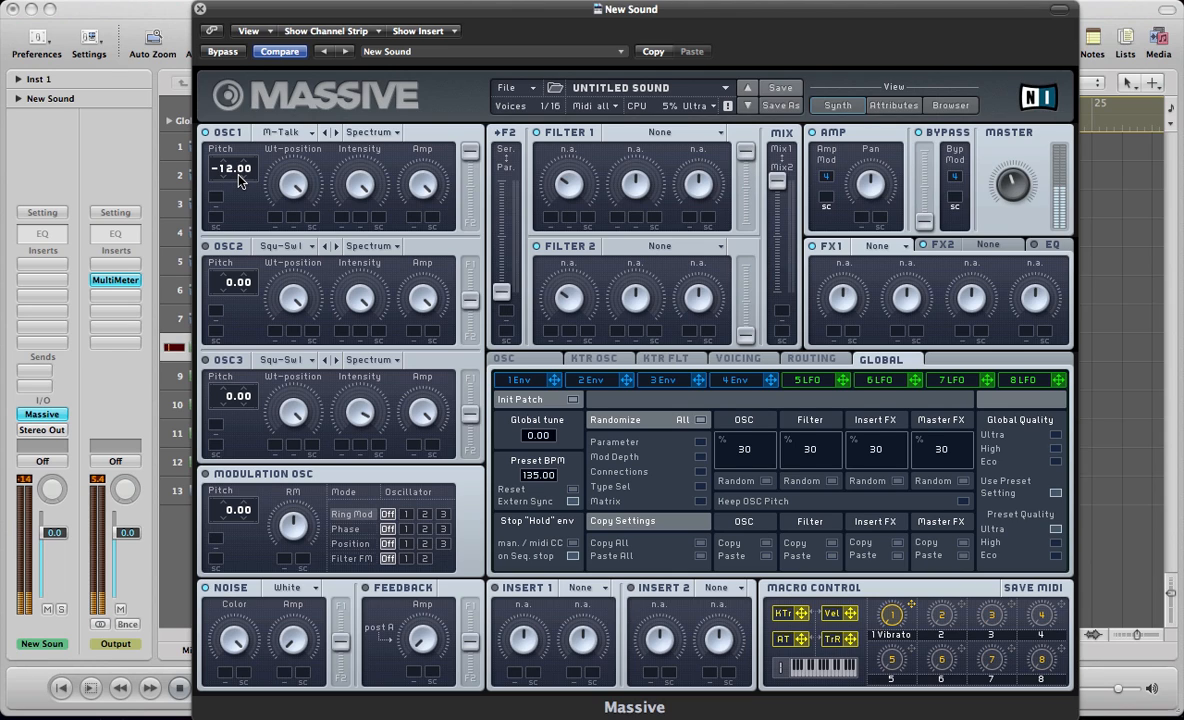
Step: Switch on oscillator 2 in Formant mode with reduced amp and pitch -12.00, routed fully to Filter 1
left_click(204, 247)
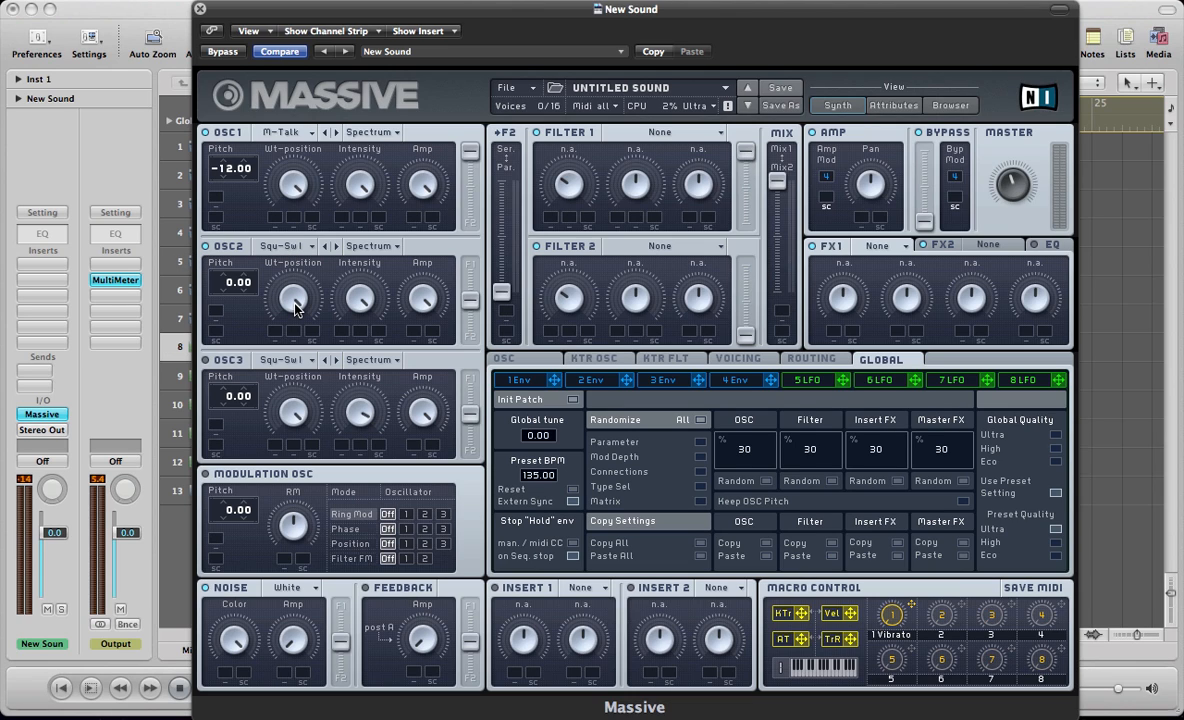
left_click(370, 246)
left_click(376, 294)
left_click_drag(423, 296, 423, 331)
left_click_drag(470, 298, 468, 236)
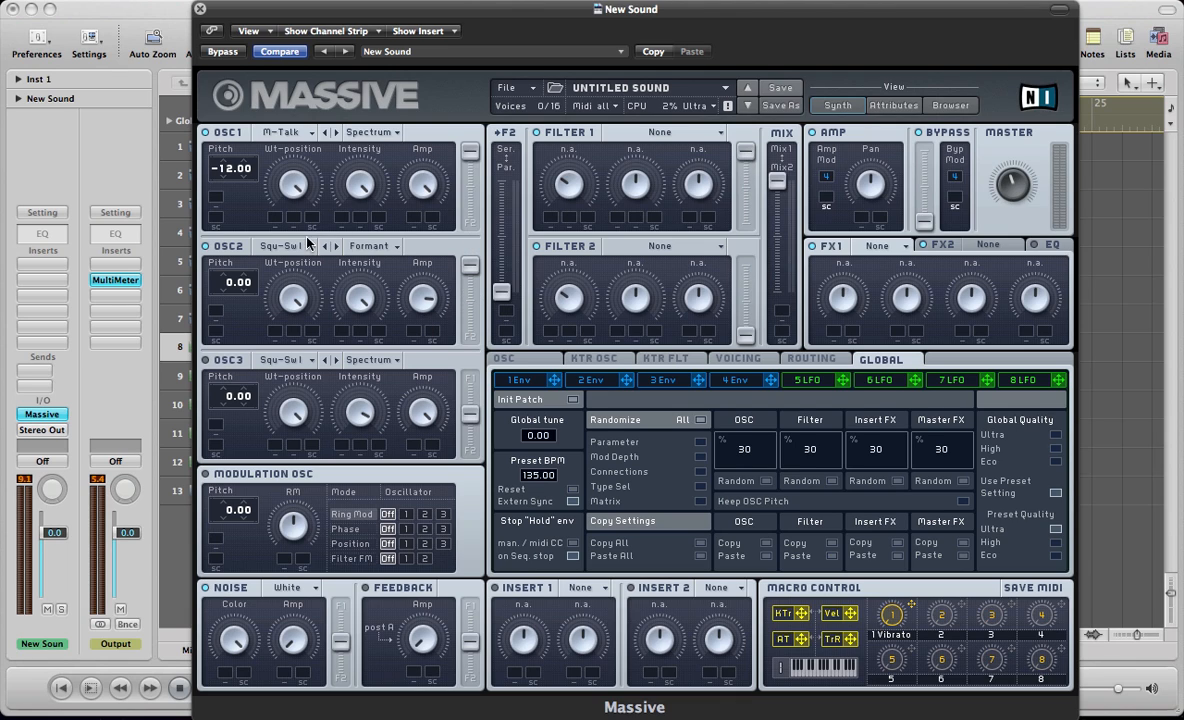
left_click_drag(228, 287, 228, 289)
Step: Route oscillator 3 fully to Filter 1, and set Filter 1 to Bandpass with an adjusted cutoff
left_click_drag(468, 415, 470, 290)
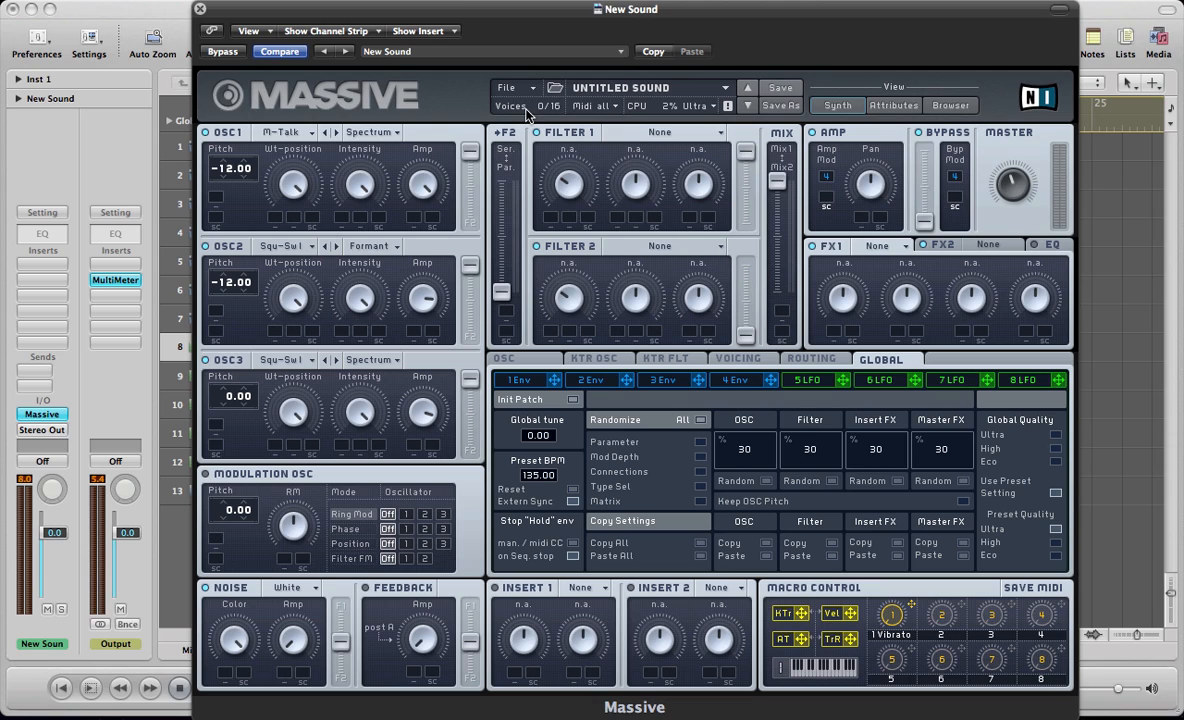
left_click(600, 131)
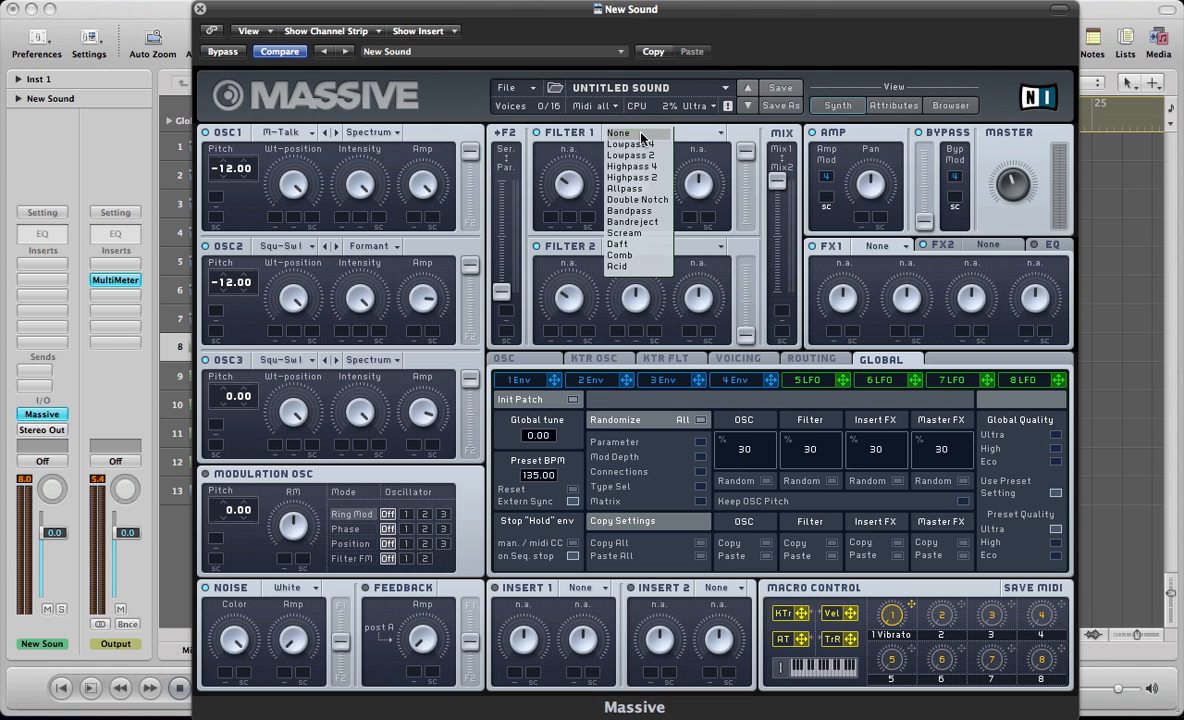
left_click(630, 211)
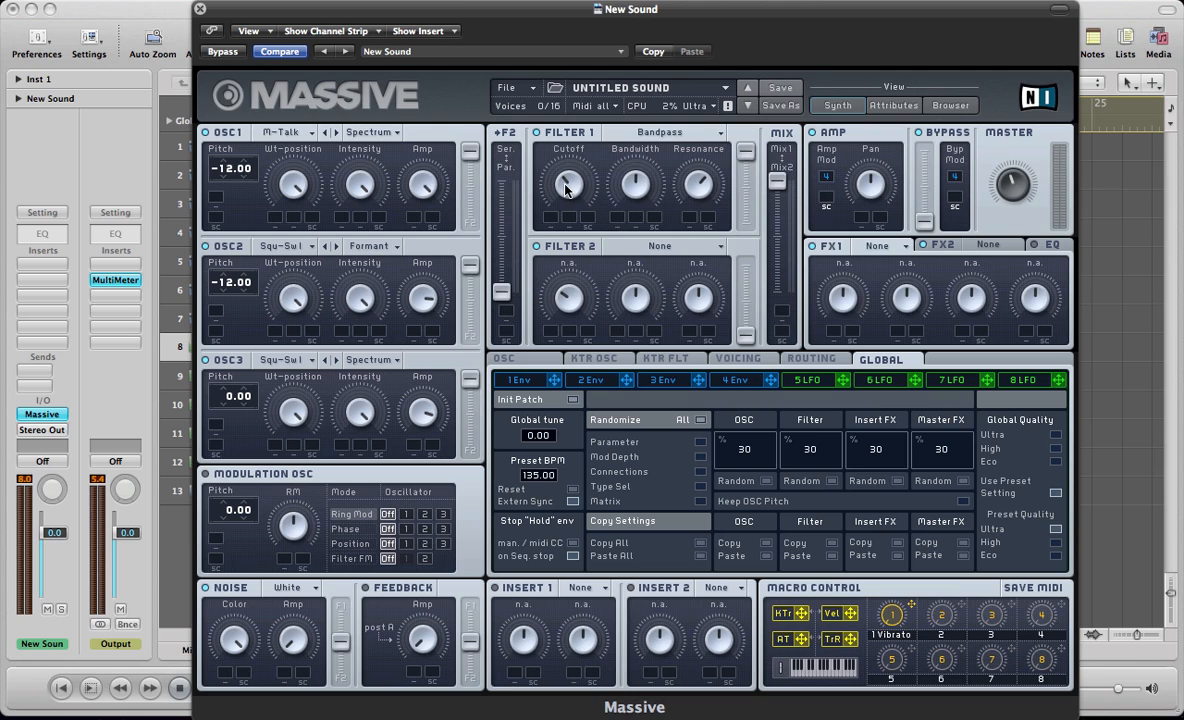
mouse_move(565, 190)
left_mouse_down()
mouse_move(560, 141)
mouse_move(561, 193)
left_mouse_up()
Step: Modulate the Filter 1 cutoff with envelope 1, giving the envelope a long attack and a full decay level
left_click(518, 381)
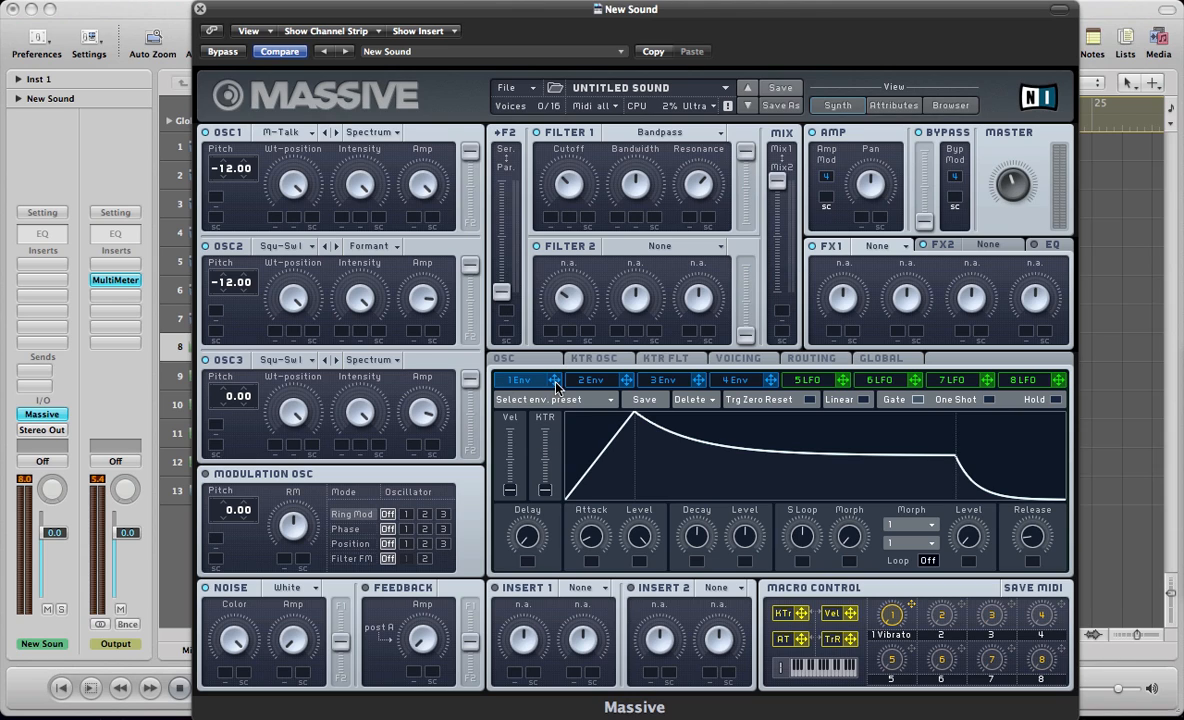
left_click_drag(556, 387, 549, 183)
left_click_drag(589, 537, 585, 455)
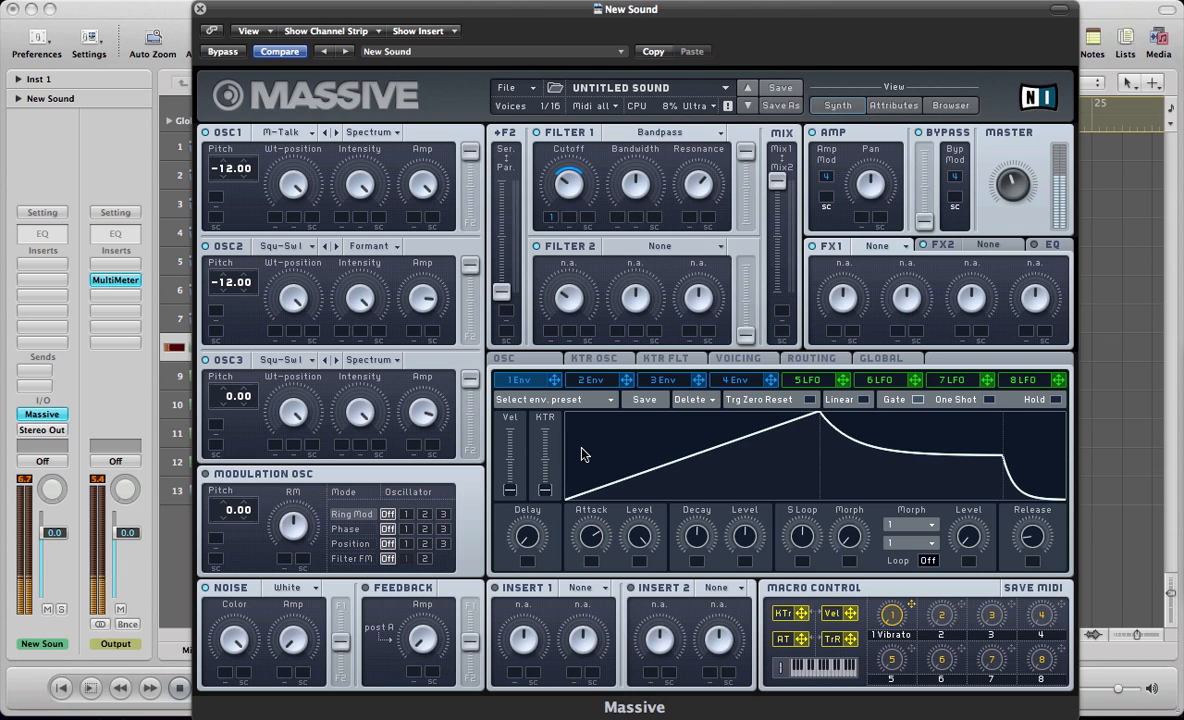
left_click_drag(716, 543, 748, 416)
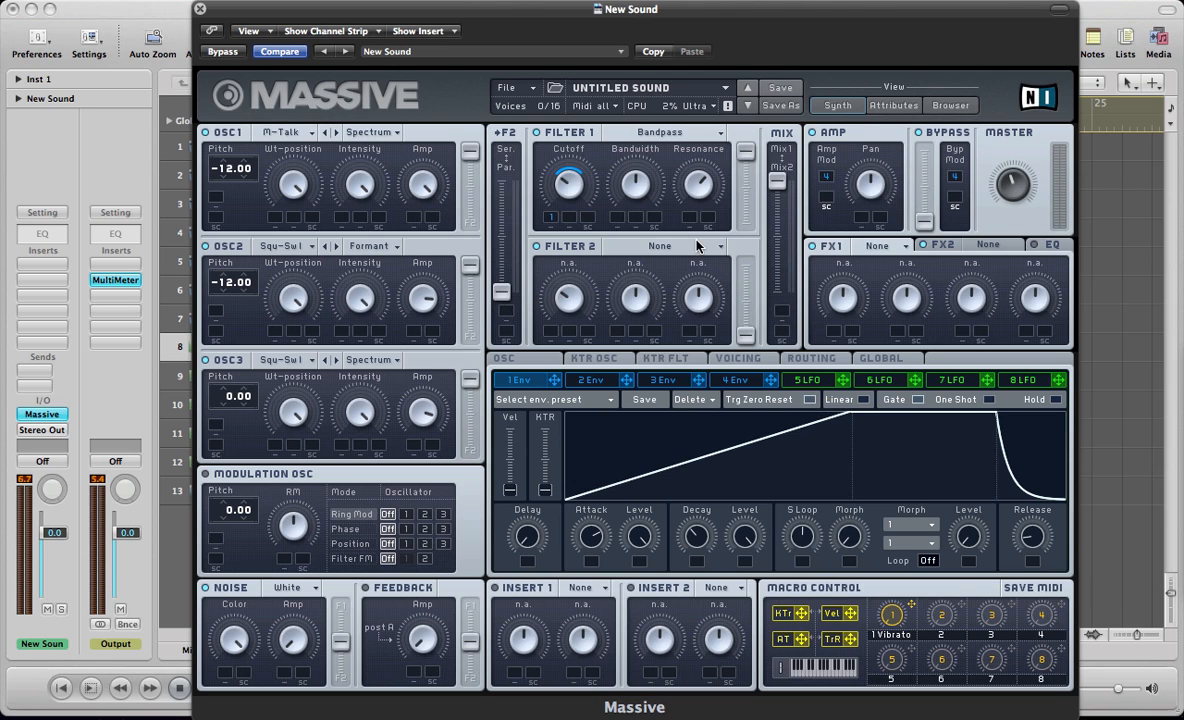
Step: Set up the effects with Reverb in FX1 and Delay Synced in FX2 at low dry/wet, plus an EQ with raised high shelf
left_click(873, 246)
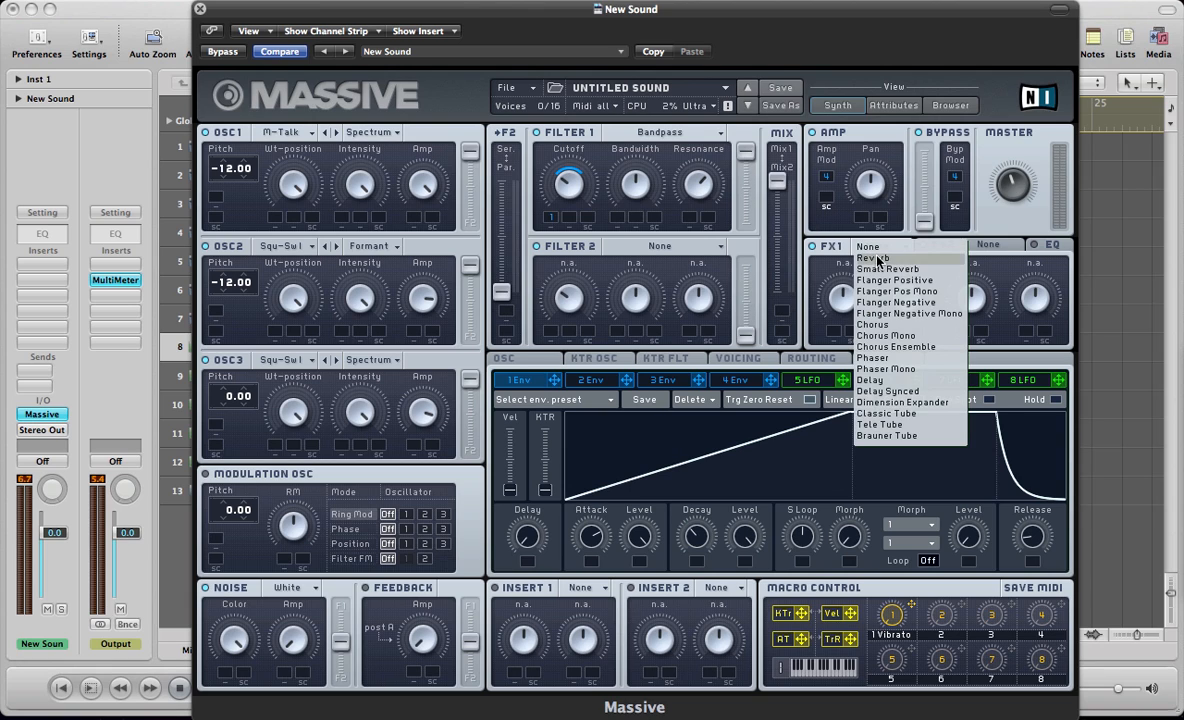
left_click(867, 258)
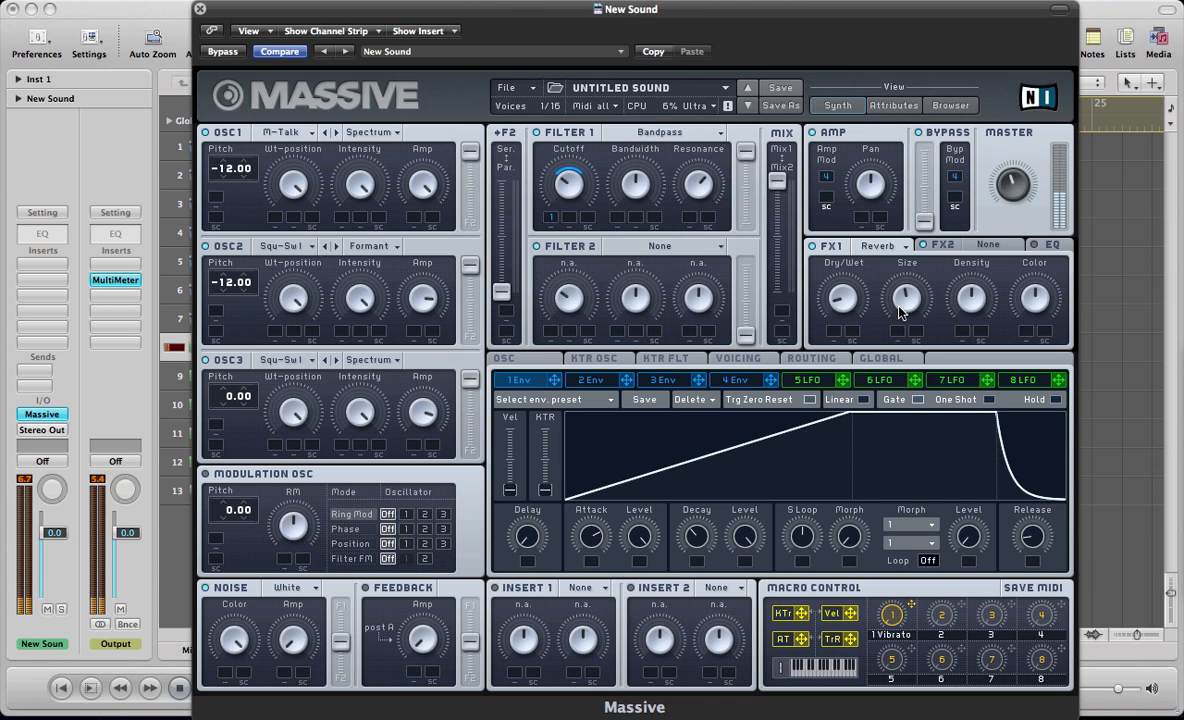
left_click(986, 244)
left_click(985, 385)
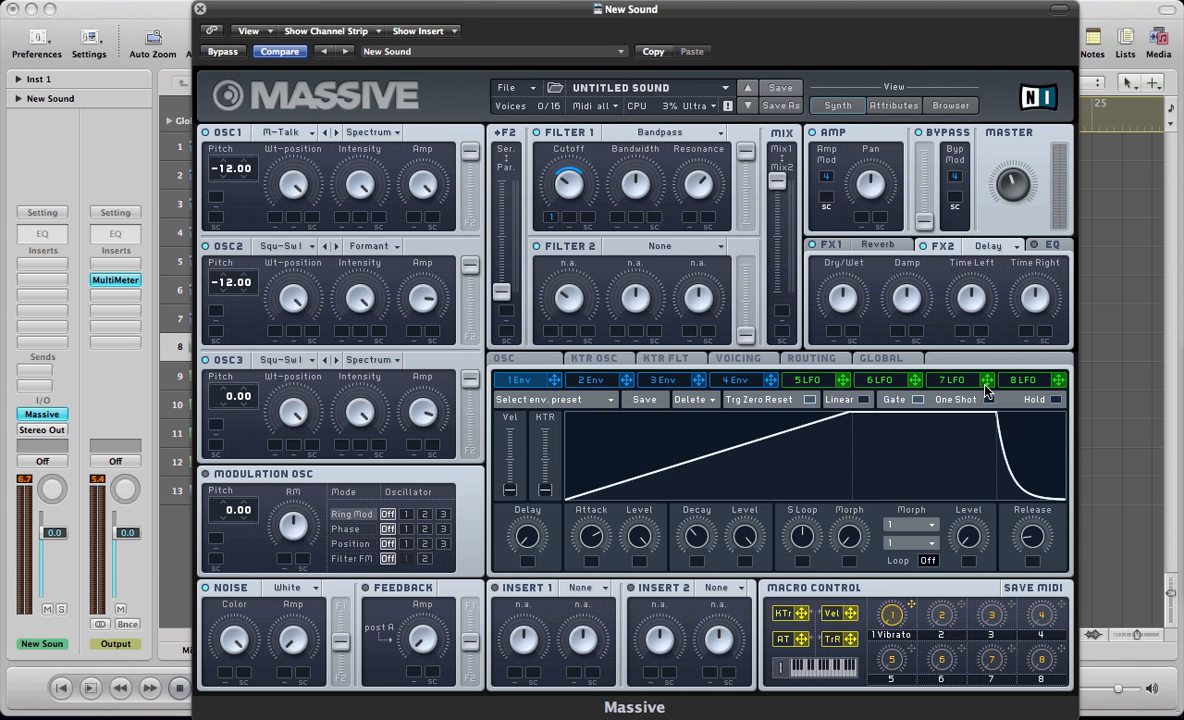
left_click(986, 244)
left_click(990, 391)
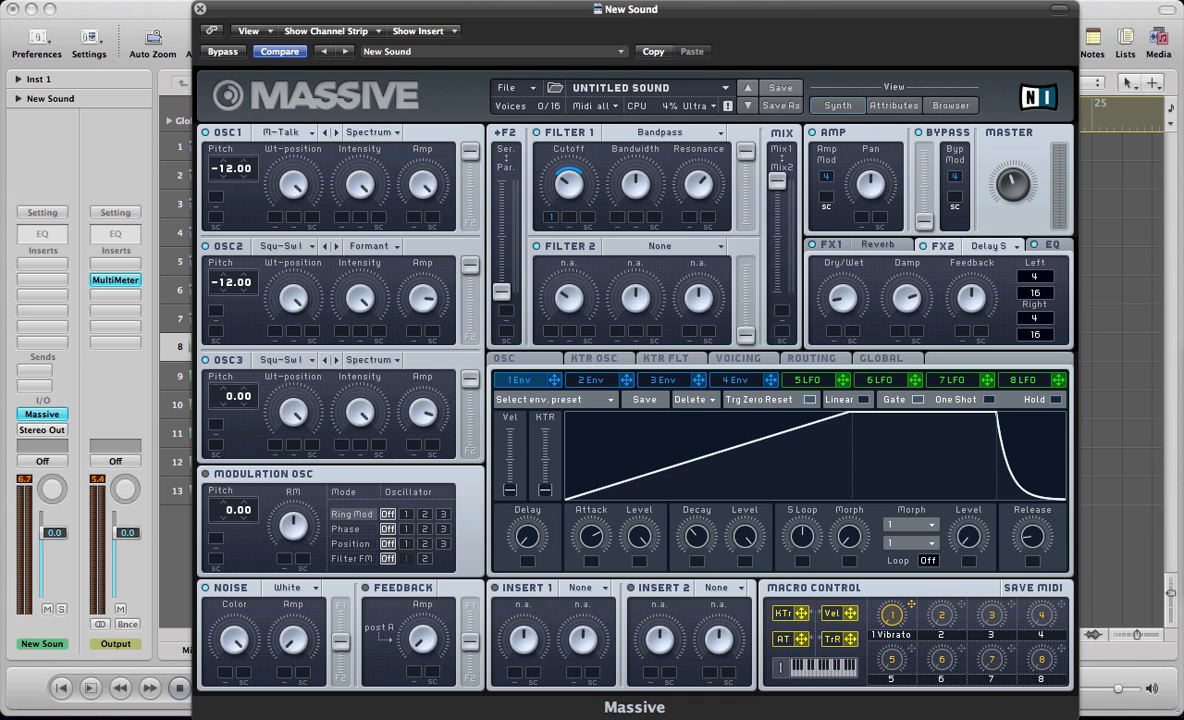
left_click(1058, 245)
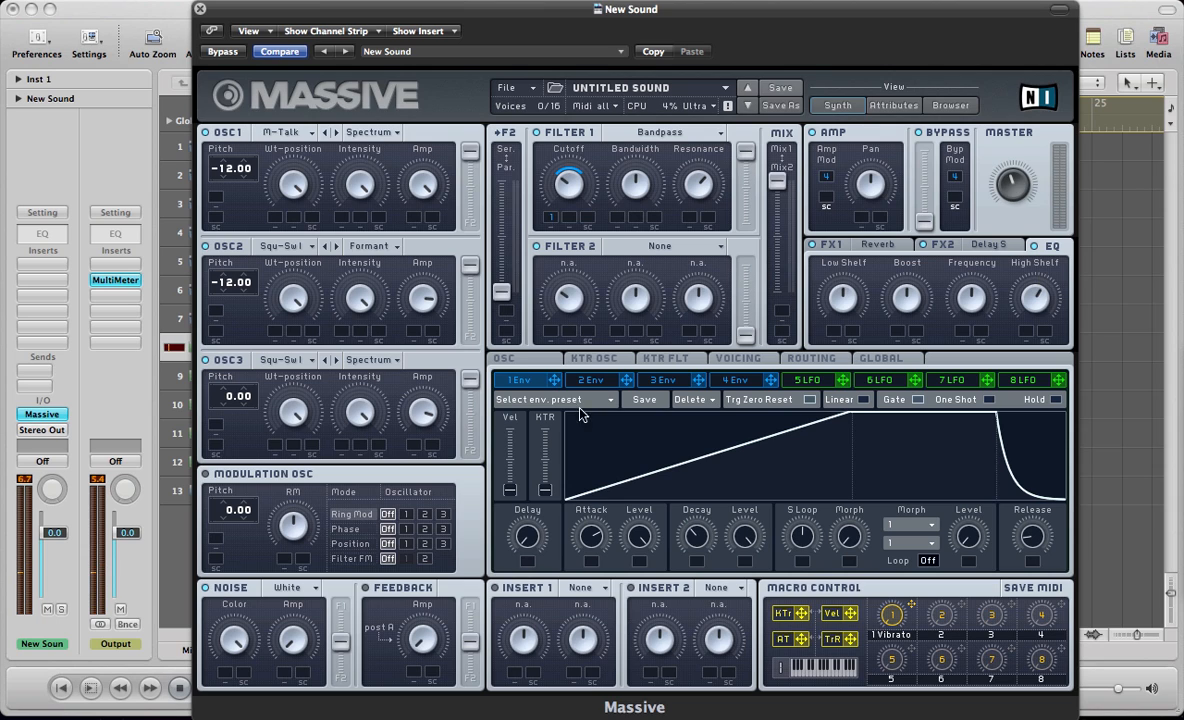
Step: Clear macro control 1 to remove its Vibrato assignment from the vibrato rate and depth
left_click(512, 360)
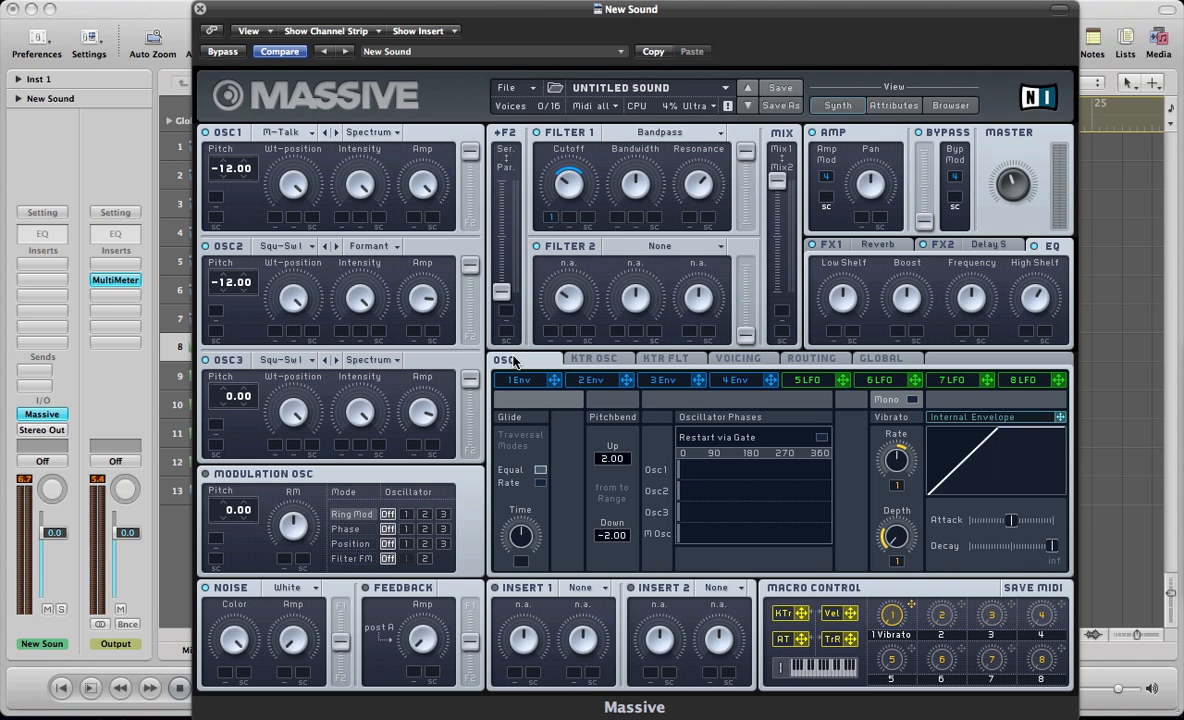
right_click(889, 617)
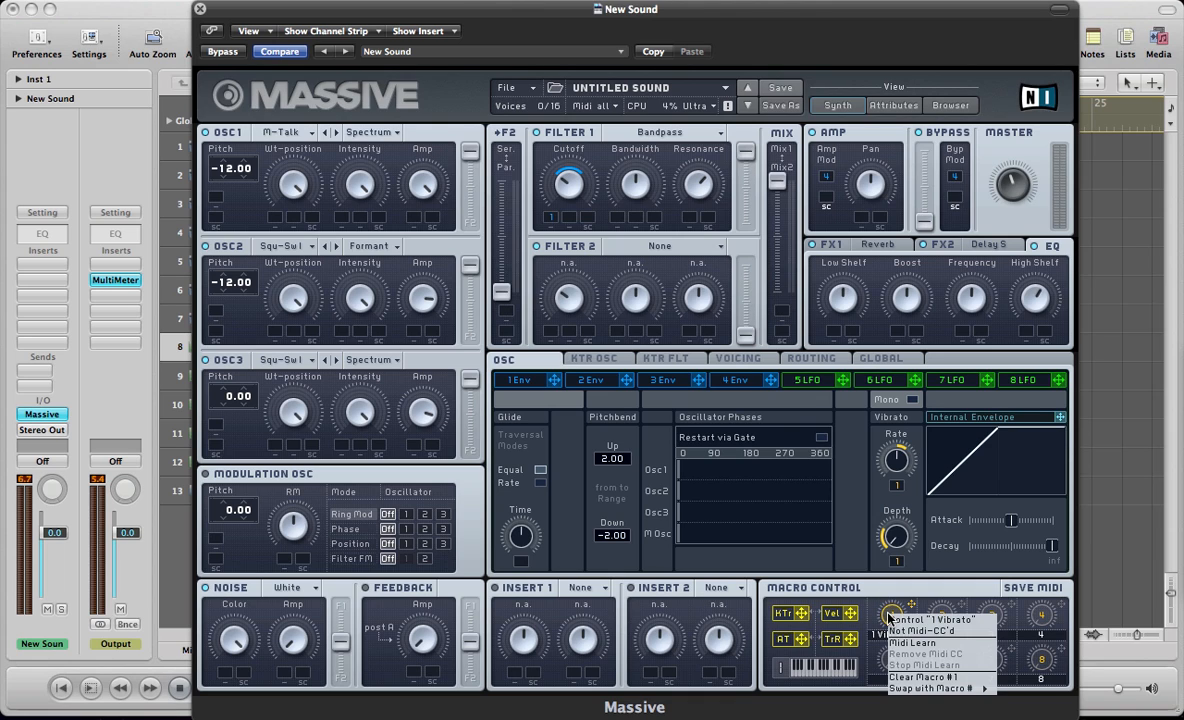
left_click(910, 678)
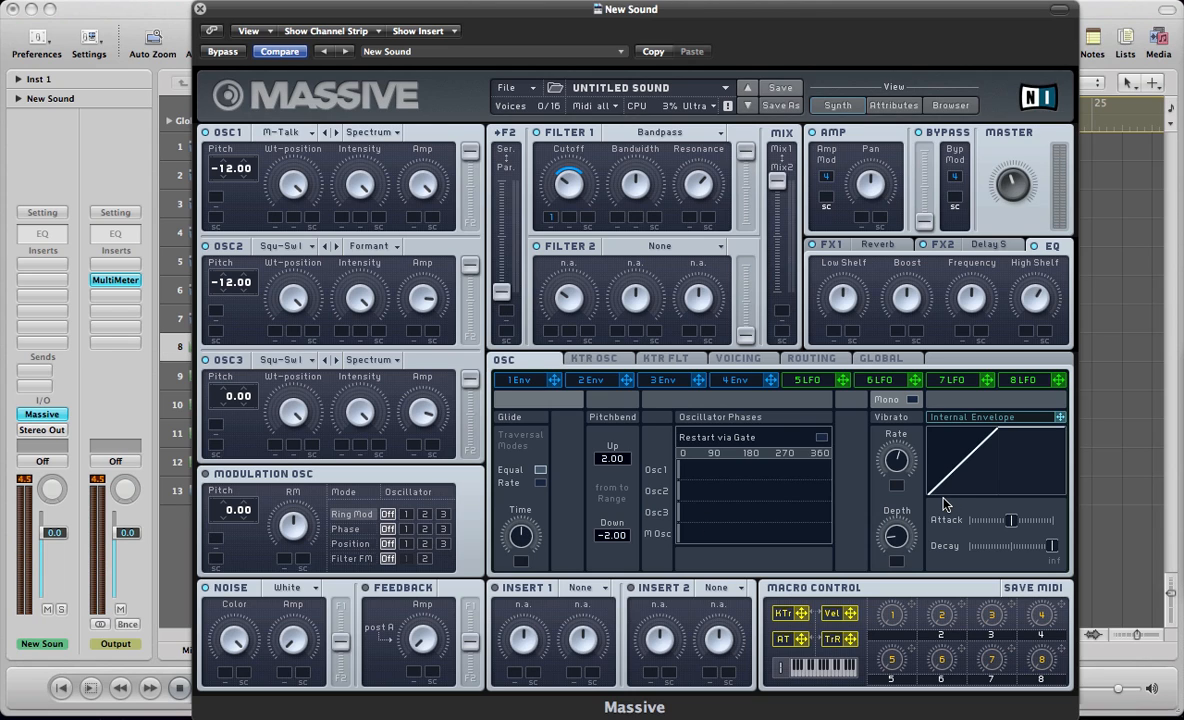
Step: Configure the voicing as Monophon with Unisono 2, and turn on the Pan Position spread
left_click(741, 358)
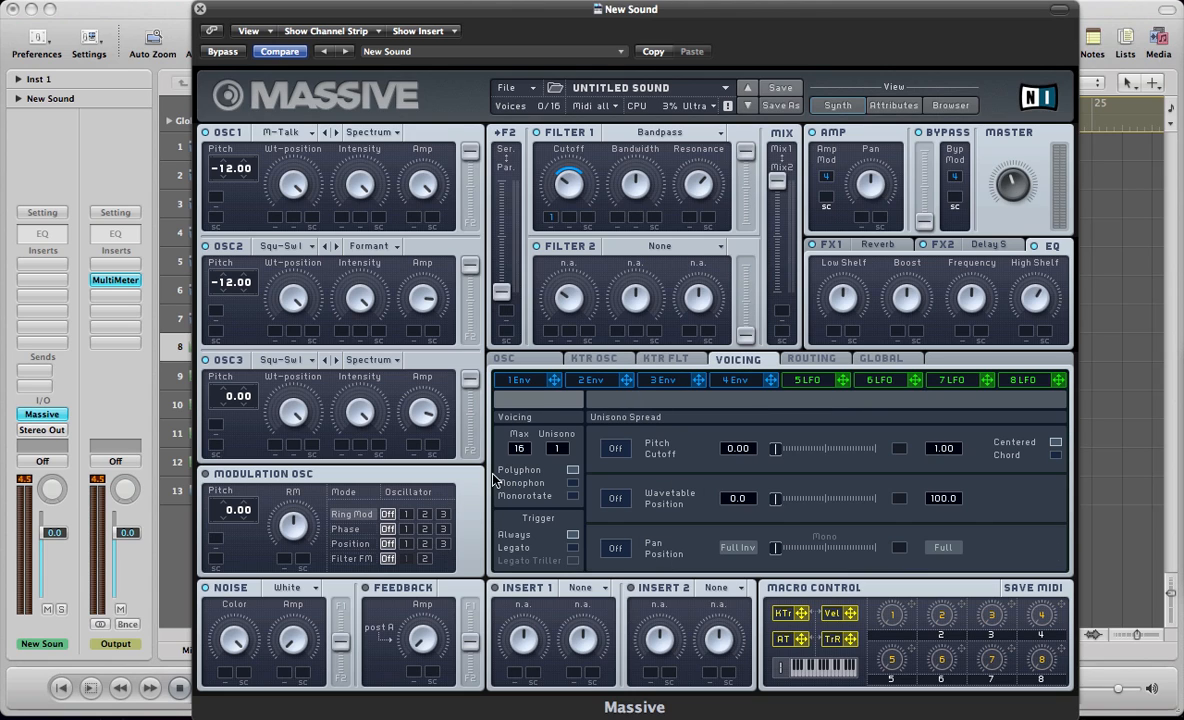
left_click_drag(564, 450, 564, 442)
left_click(572, 483)
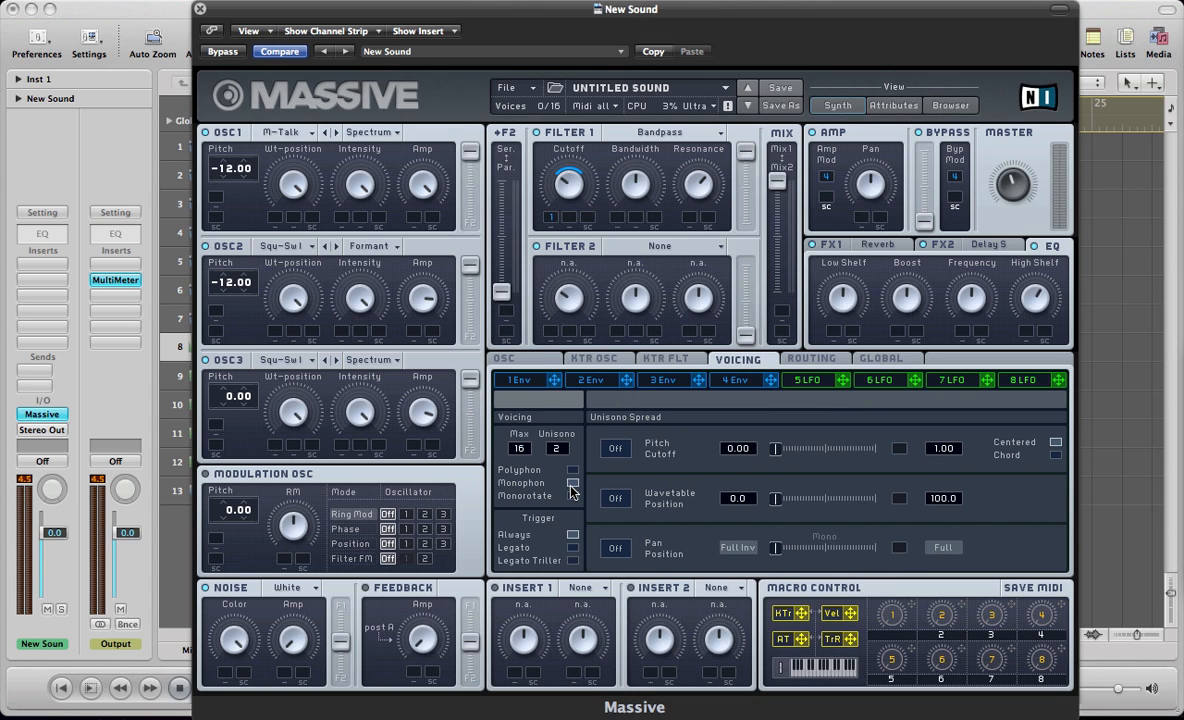
left_click(615, 548)
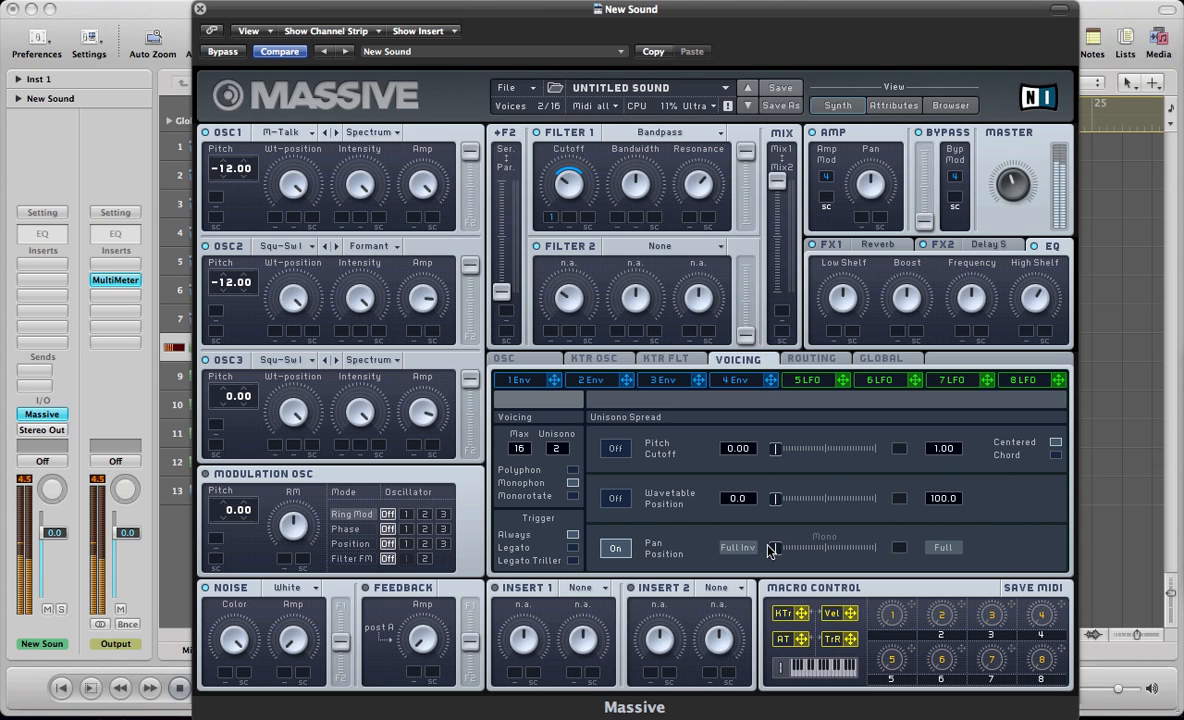
Step: Turn down the oscillator glide time and shorten the attack of envelope 4
left_click(503, 359)
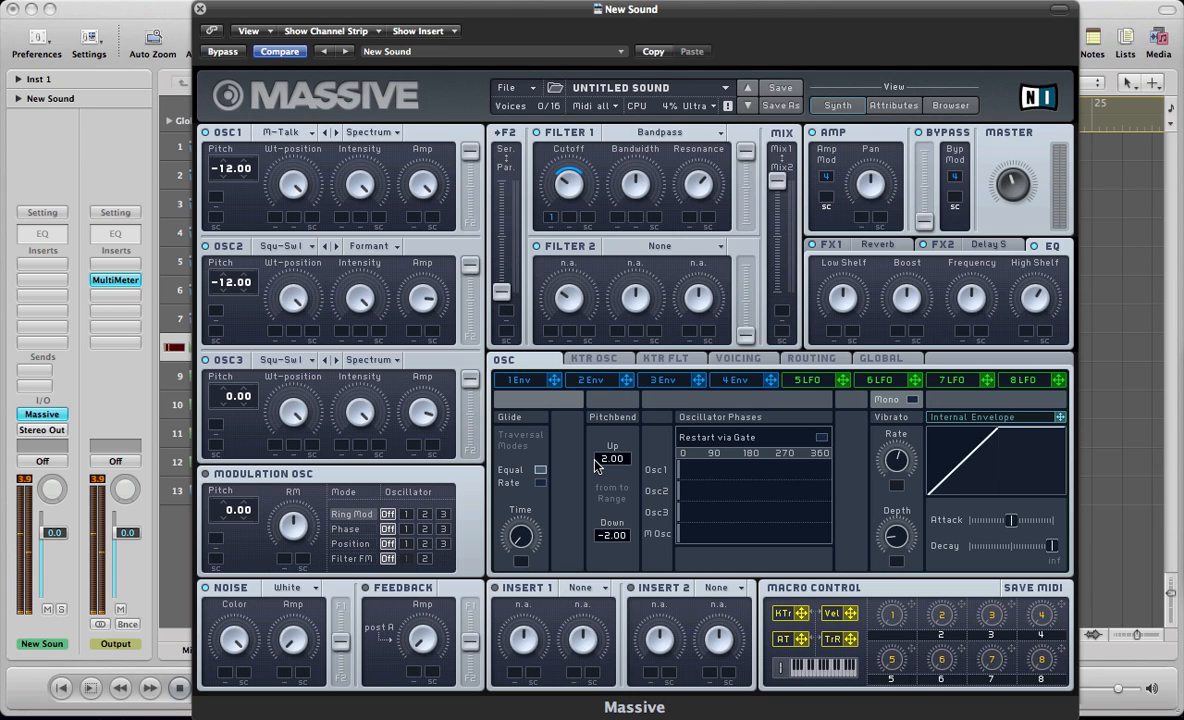
left_click(729, 380)
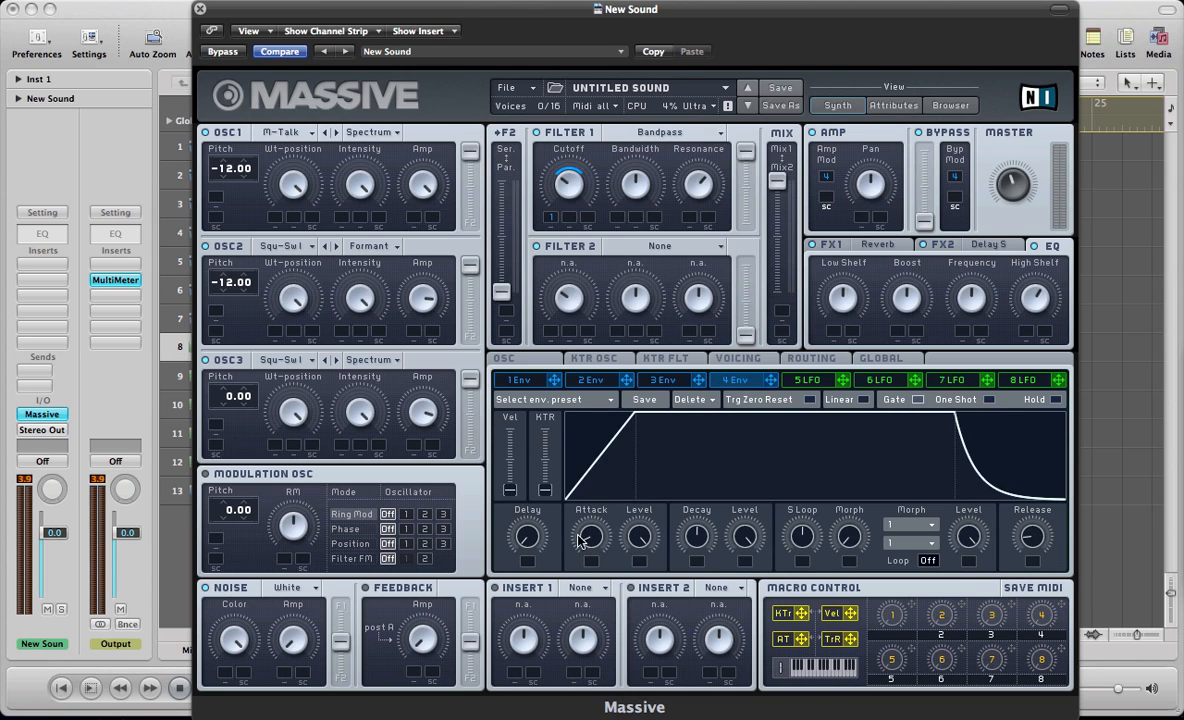
left_click_drag(582, 535, 600, 591)
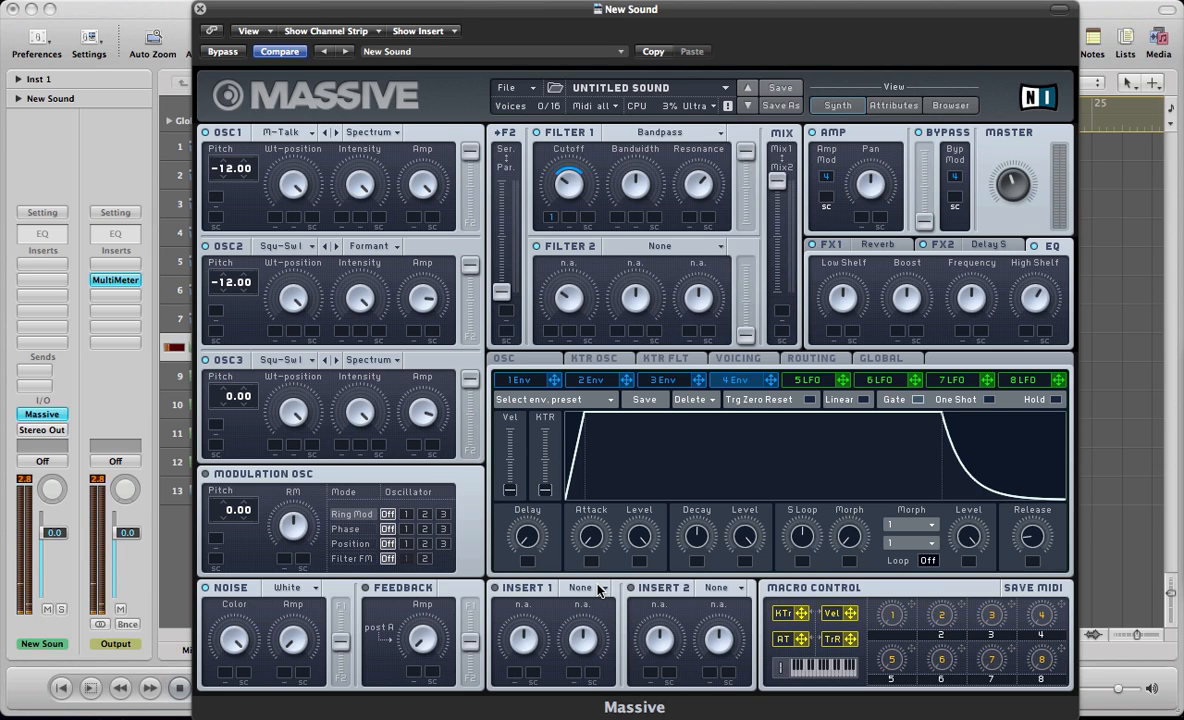
Step: Assign LFO 5 to modulate oscillator 1's wavetable position and oscillator 2's intensity over a wide range
left_click(810, 380)
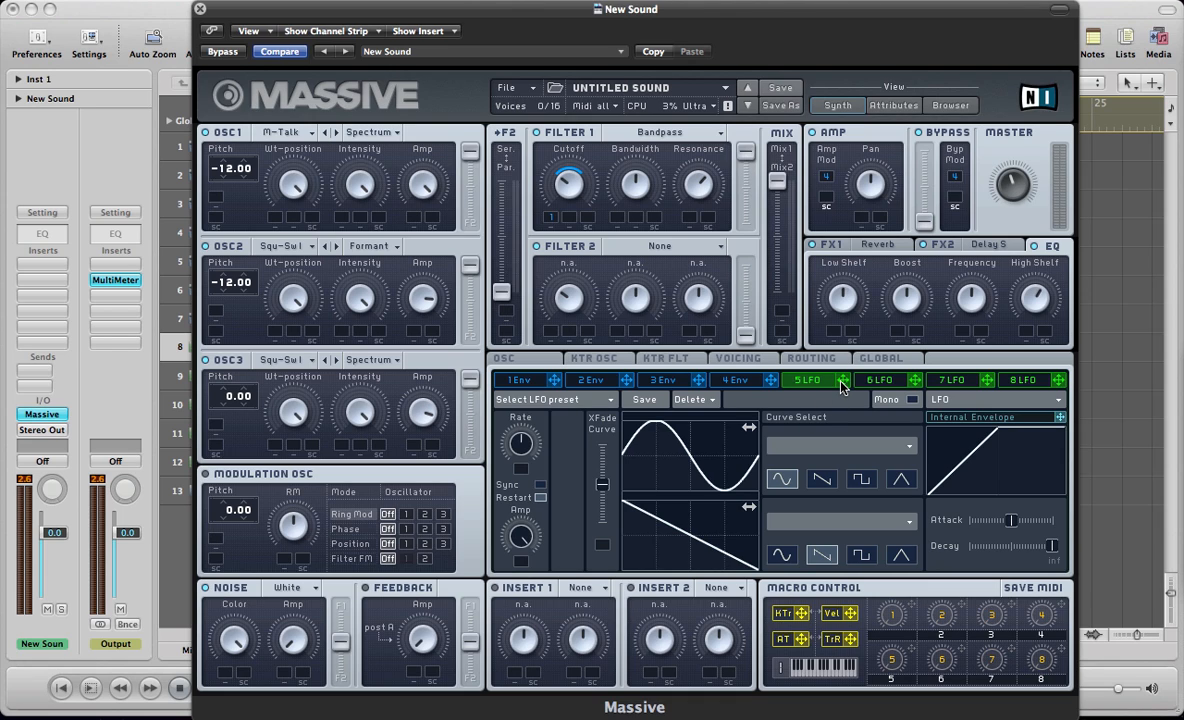
left_click_drag(843, 386, 271, 373)
left_click_drag(843, 381, 340, 330)
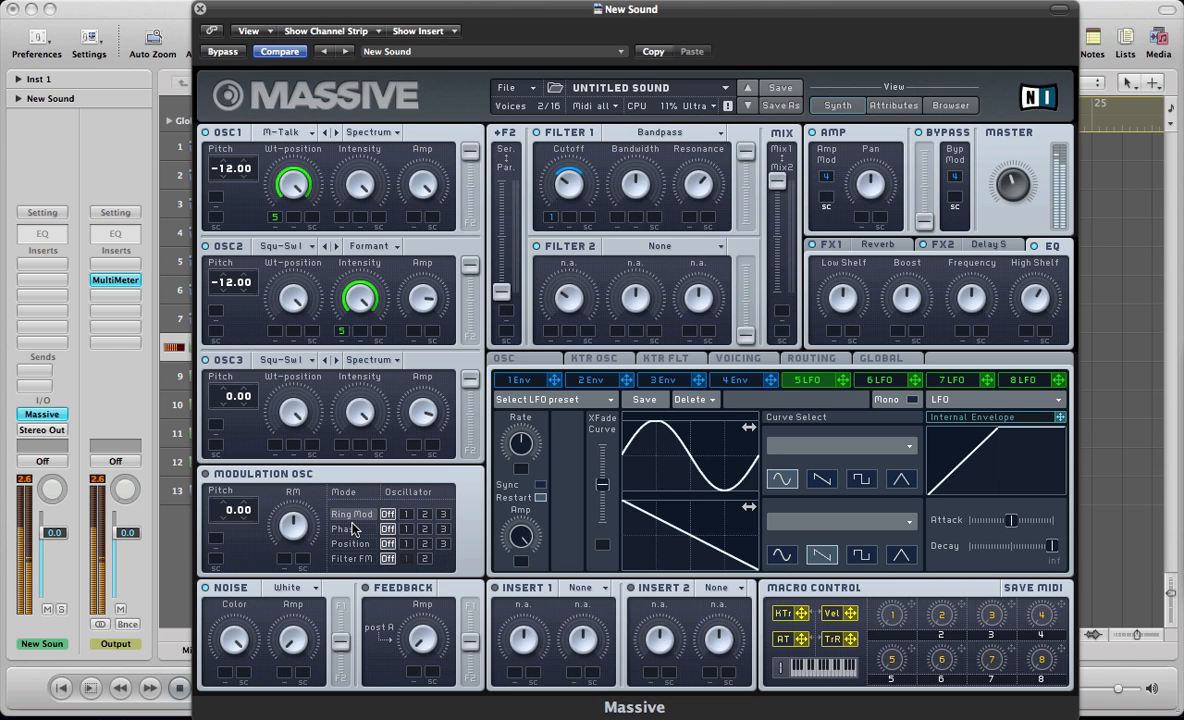
Step: Sync LFO 5's rate to the host tempo
left_click(540, 484)
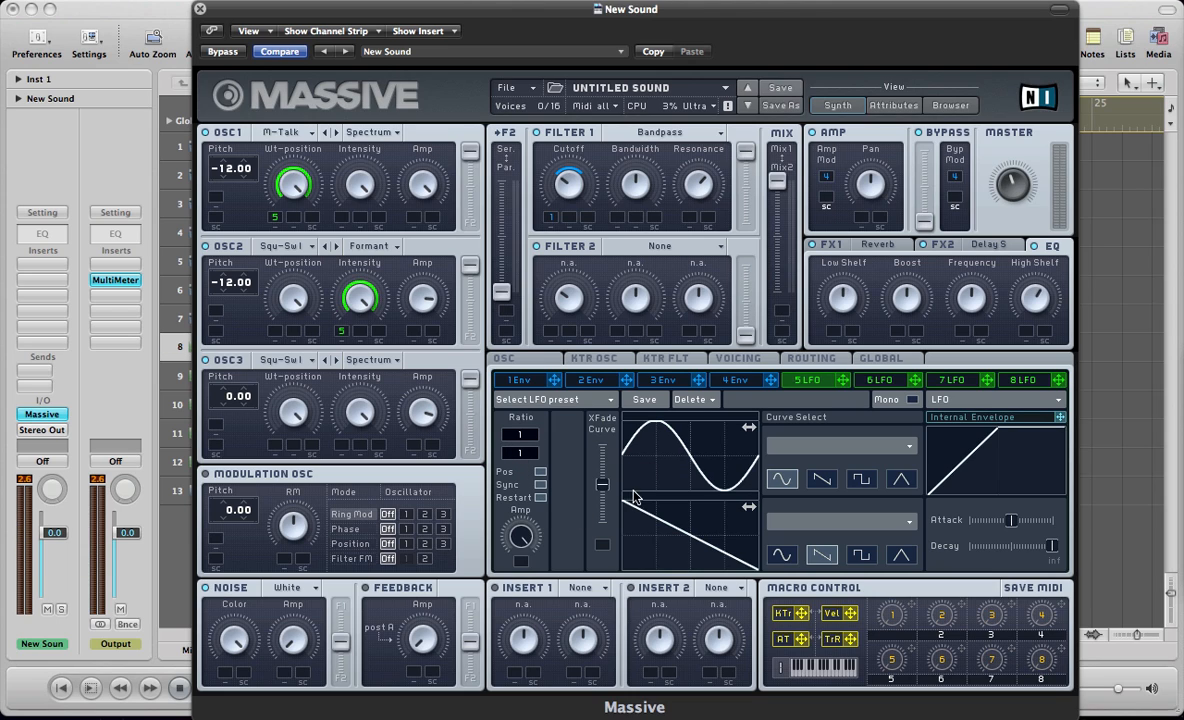
left_click_drag(626, 490, 630, 525)
Step: Turn LFO 6 into a Stepper synced at ratio 1/4 and assign it to oscillator 3's pitch with an amount of 12.00
left_click(881, 381)
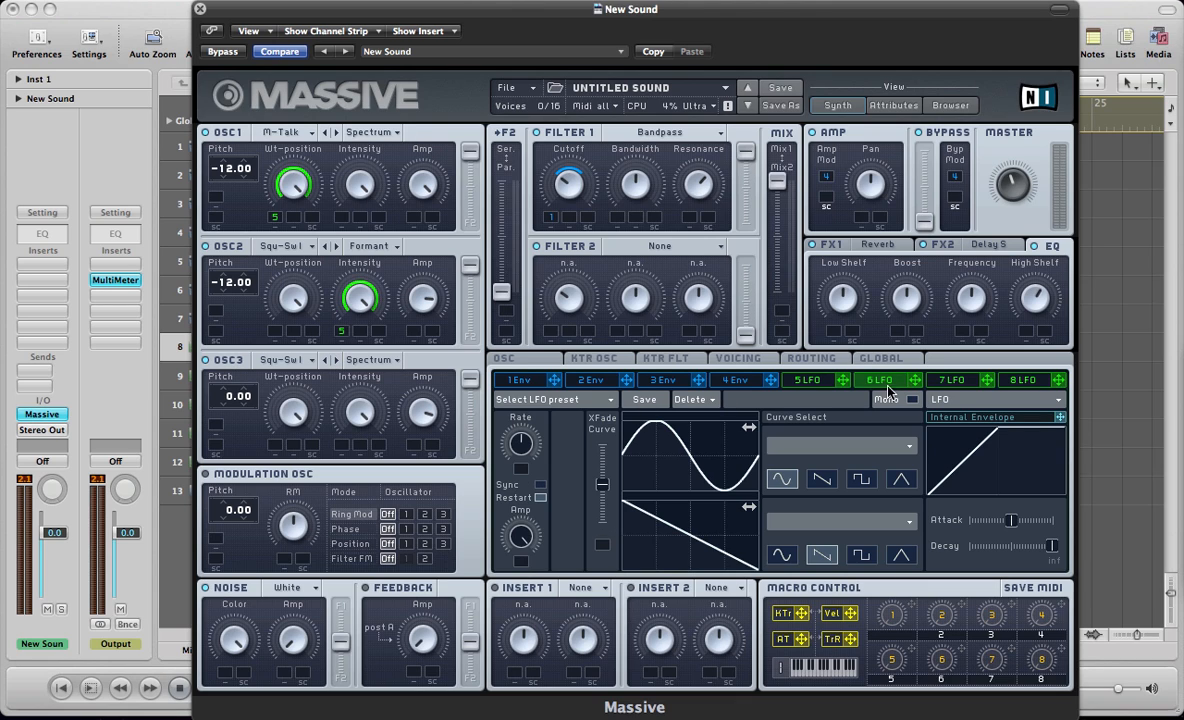
left_click(936, 401)
left_click(947, 423)
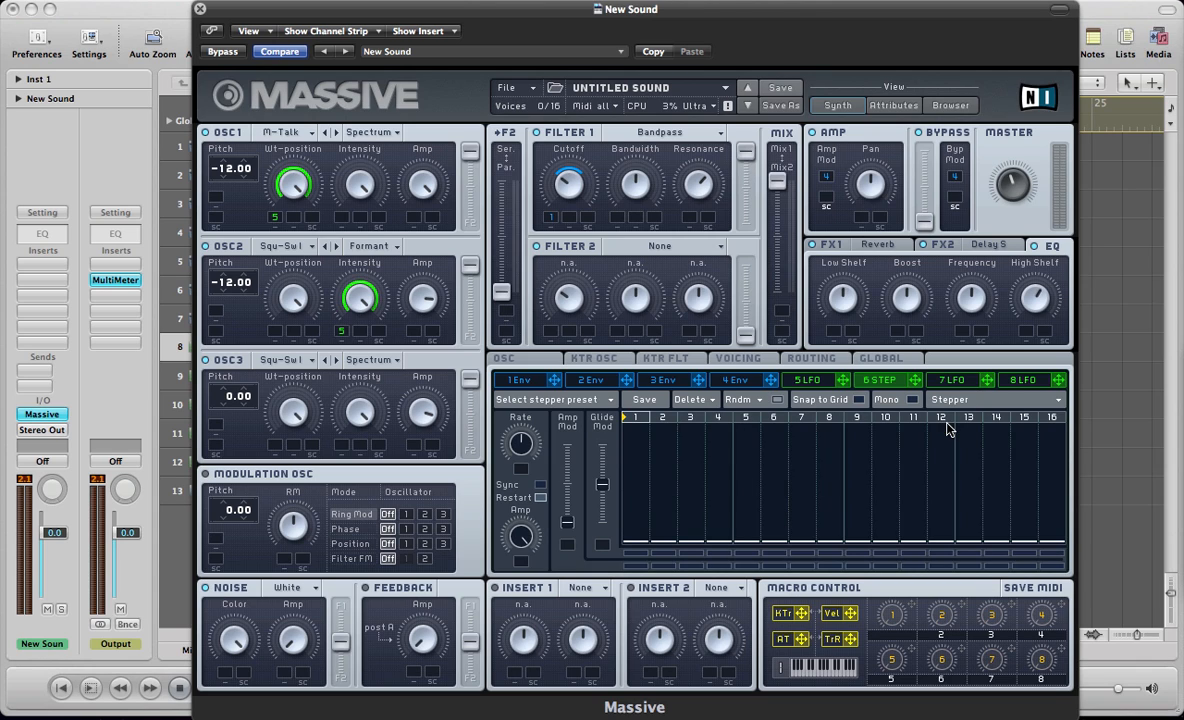
left_click(539, 485)
left_click_drag(520, 456, 519, 471)
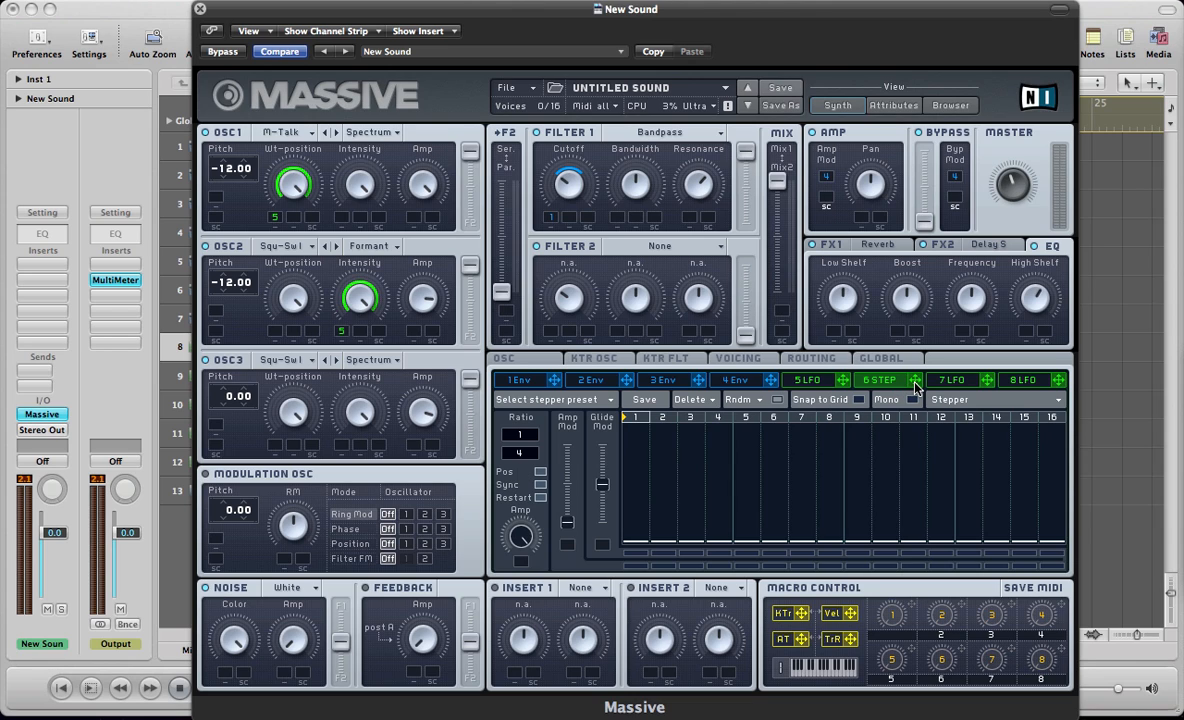
left_click_drag(904, 385, 250, 423)
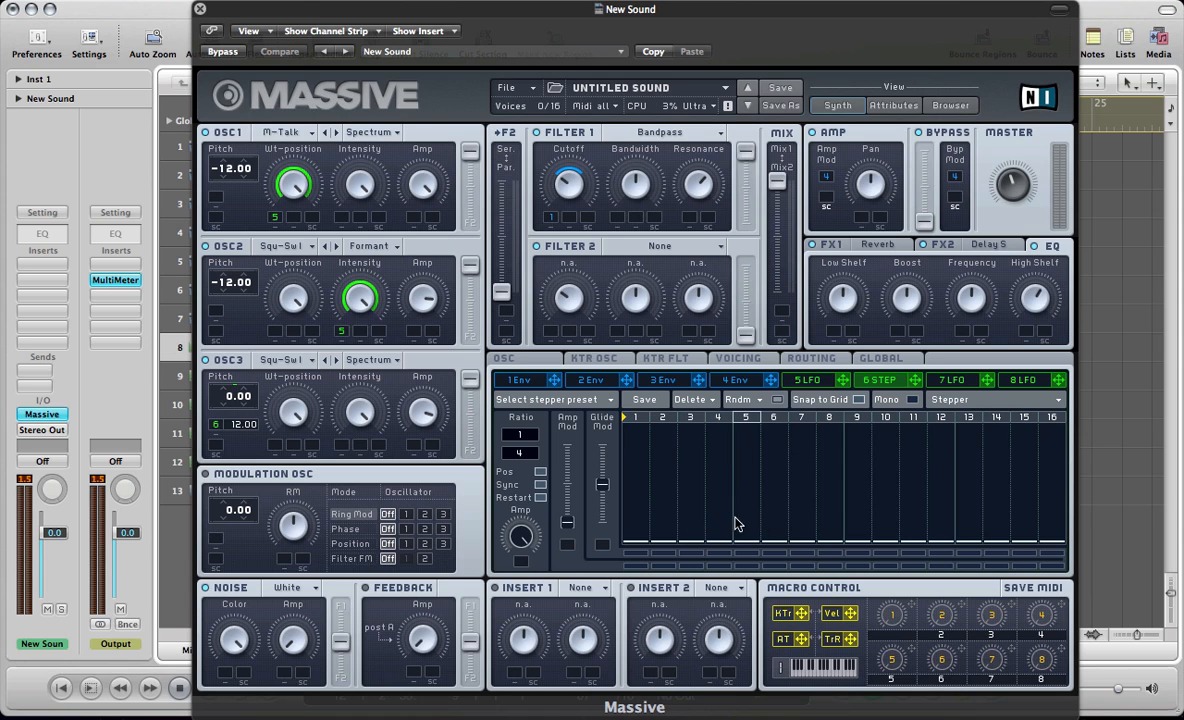
Step: Raise steps 5 to 8 of stepper 6 in a rising staircase and set steps 9 to 16 to step 8's level
left_click(745, 521)
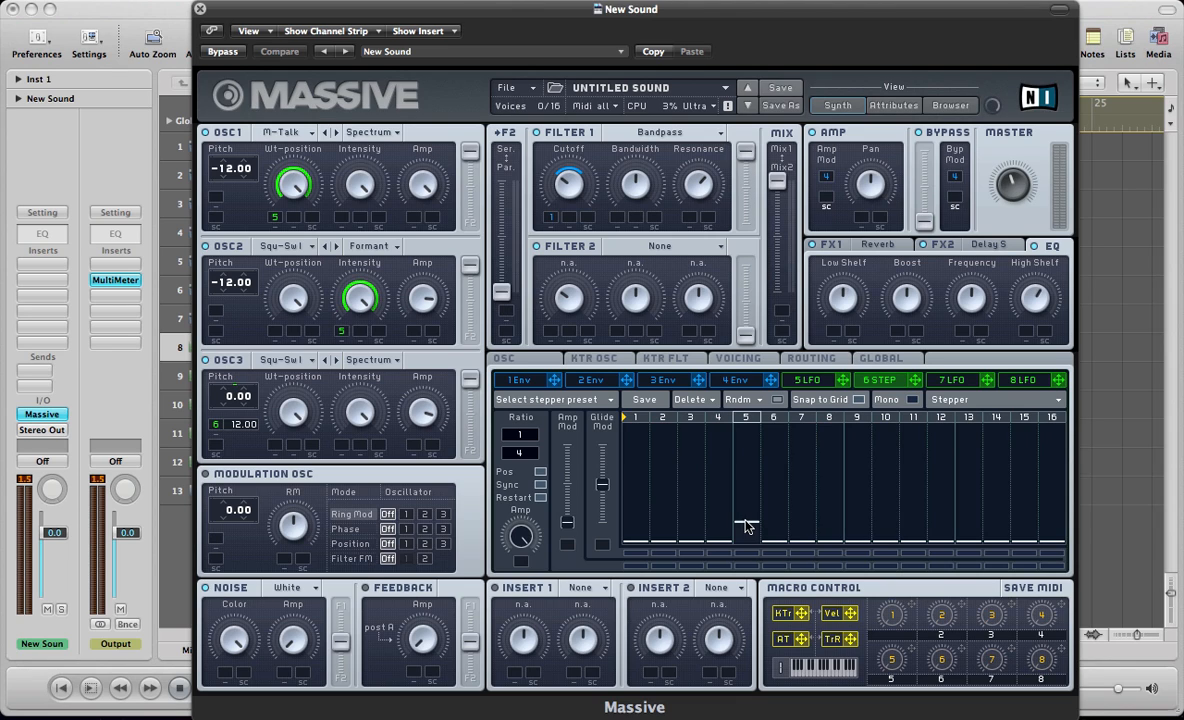
left_click(775, 514)
left_click(798, 495)
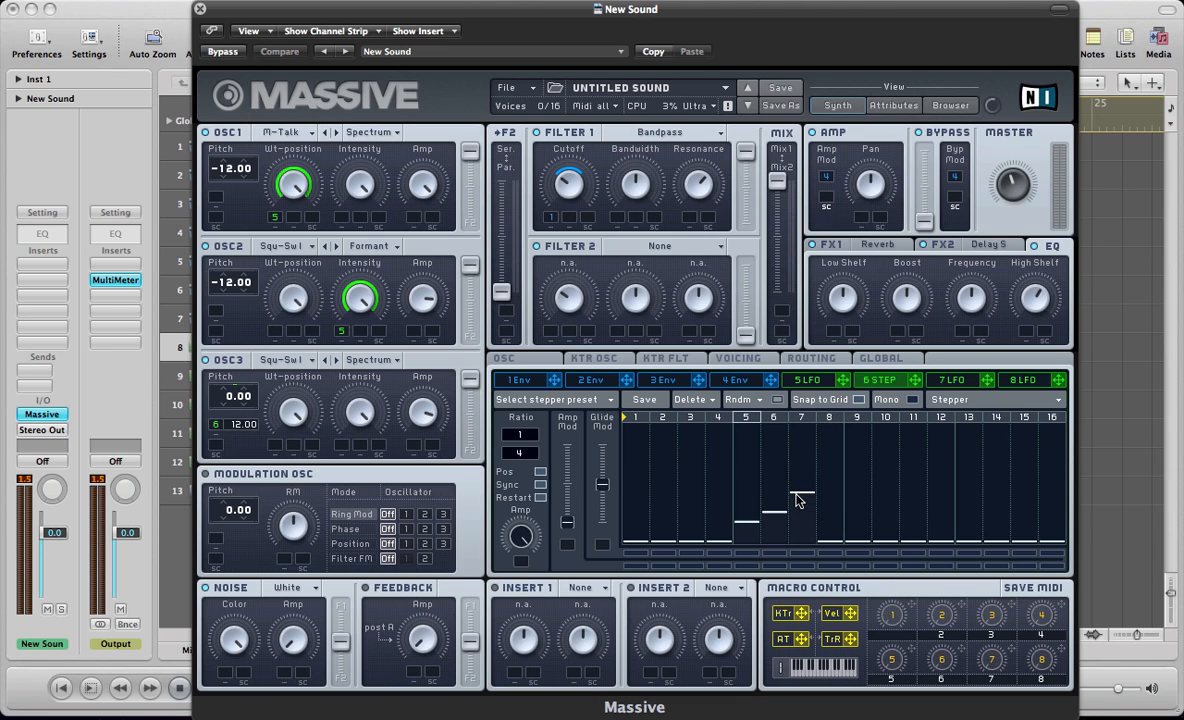
left_click_drag(837, 484, 834, 474)
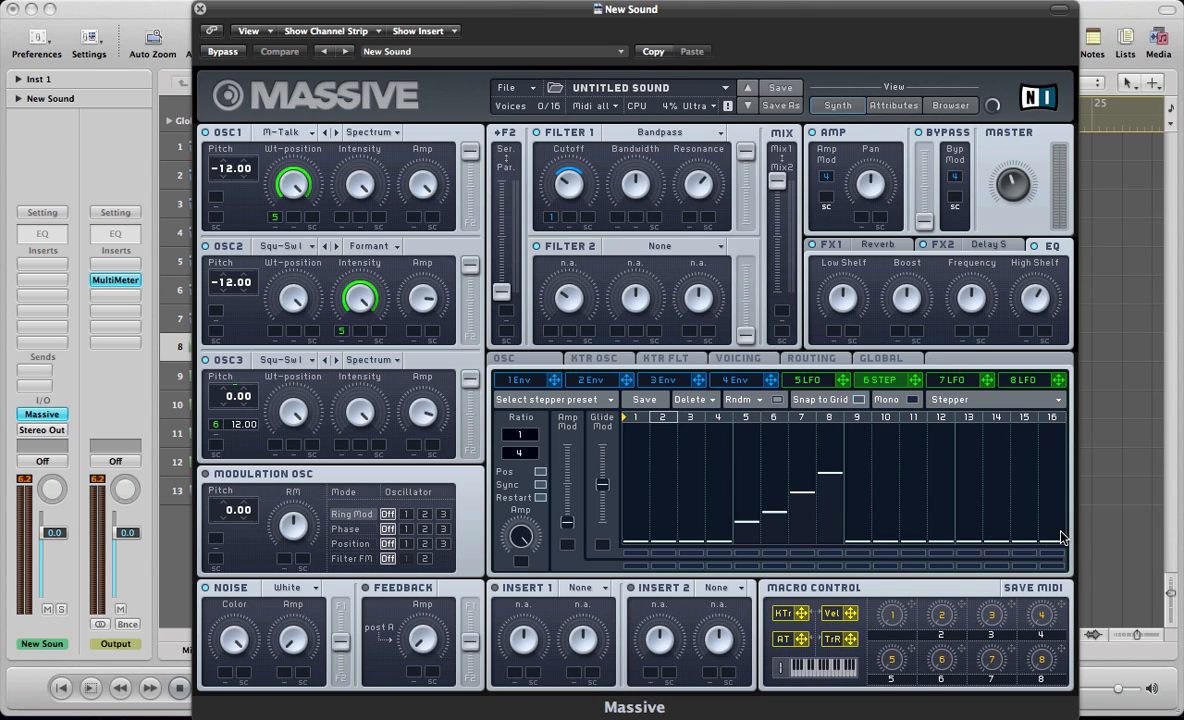
left_click_drag(850, 481, 1036, 478)
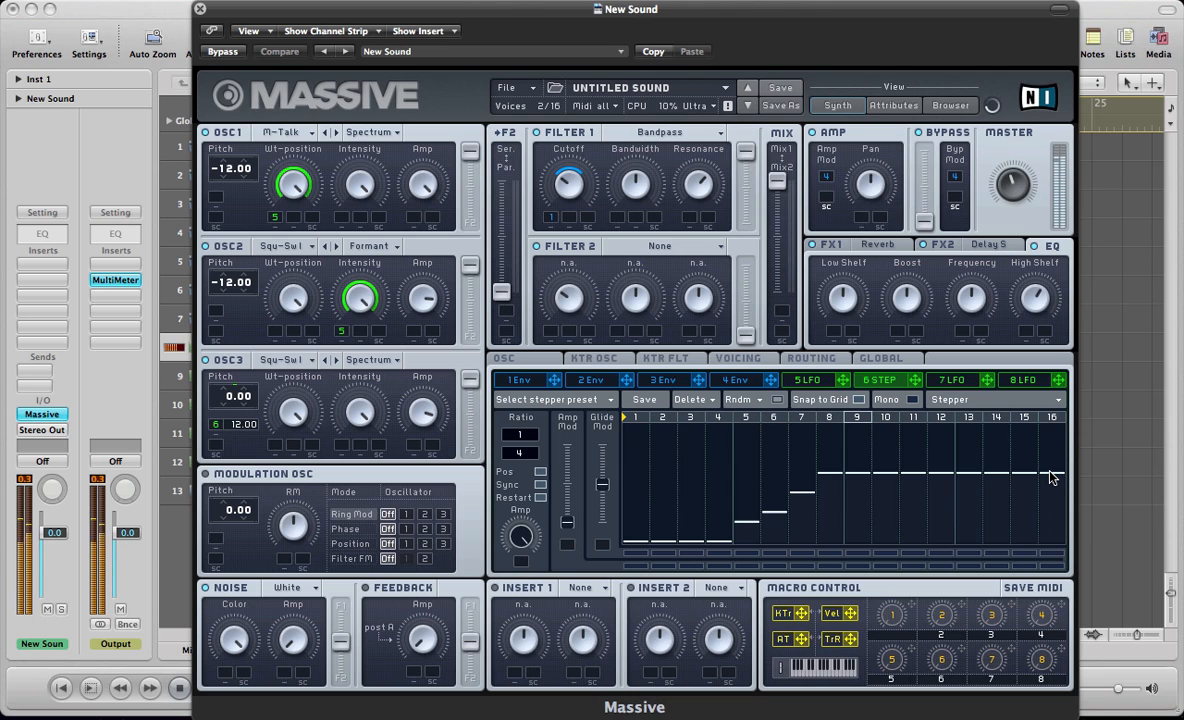
Step: Close the synth window, mute the New Sound track and audition the Inst 2_bip audio track within the bar 5 to 9 cycle
key("super+w")
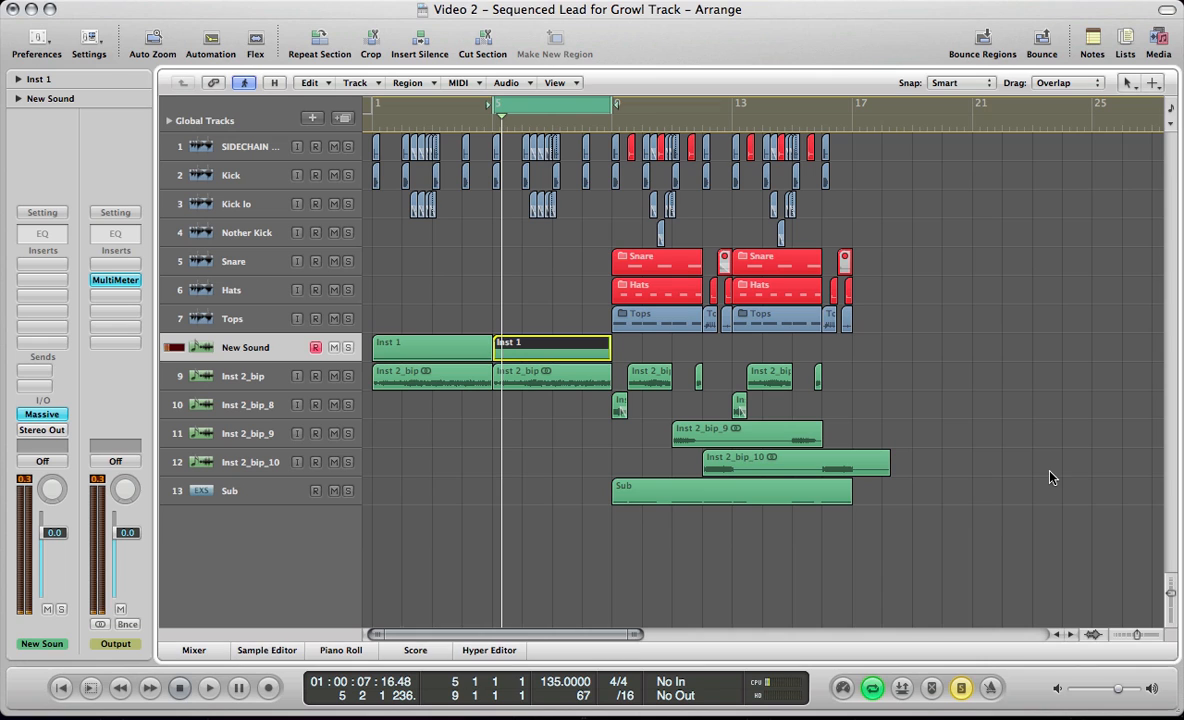
left_click(335, 349)
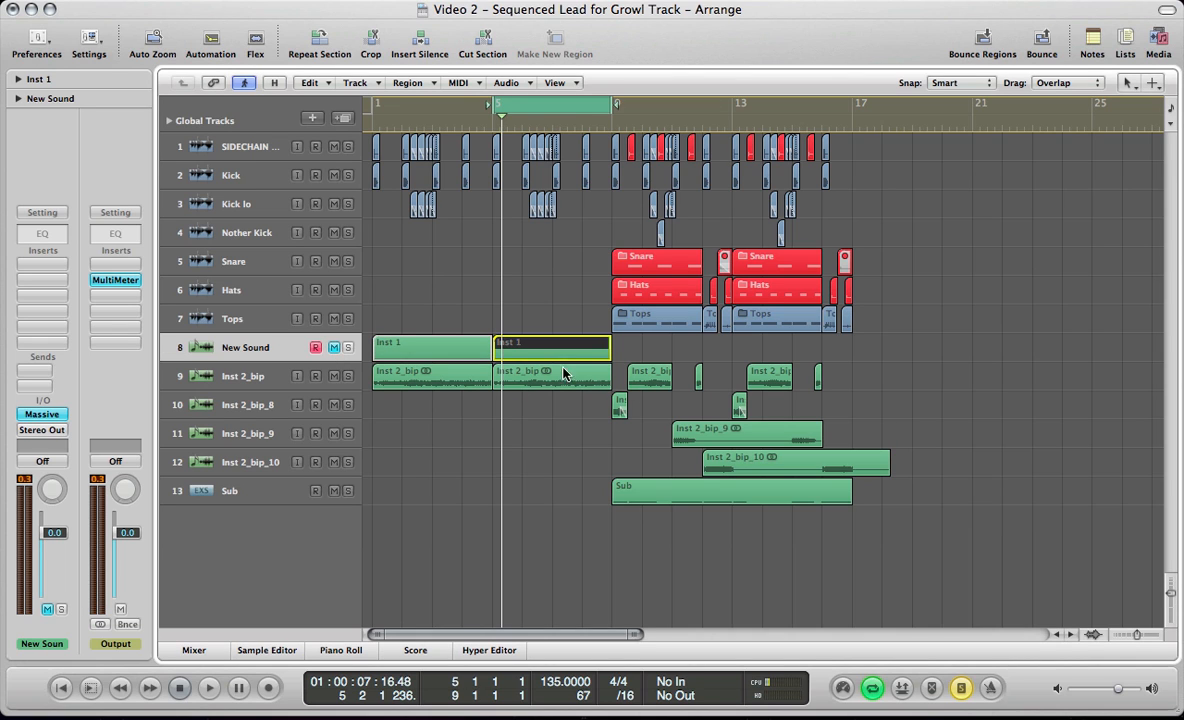
left_click(256, 384)
key("space")
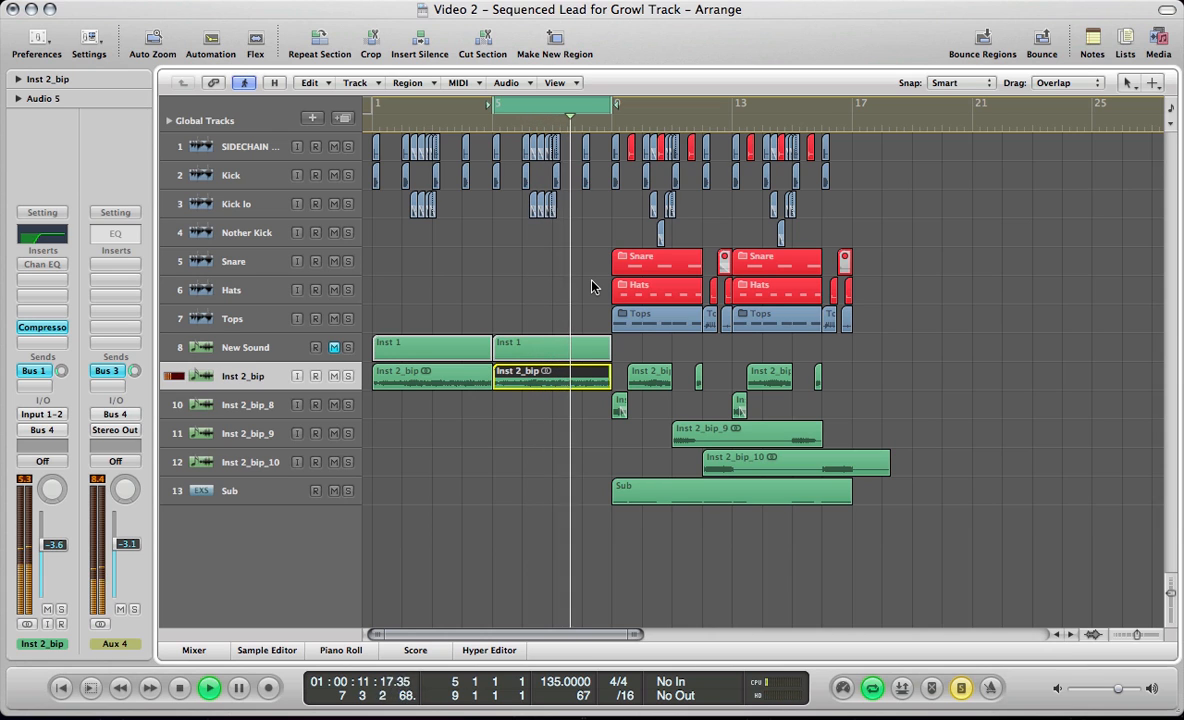
key("space")
Step: Move the cycle to bars 9–13 and audition its regions on Inst 2_bip, Inst 2_bip_8, Inst 2_bip_9 and Inst 2_bip_10 in solo
key("shift+super+period")
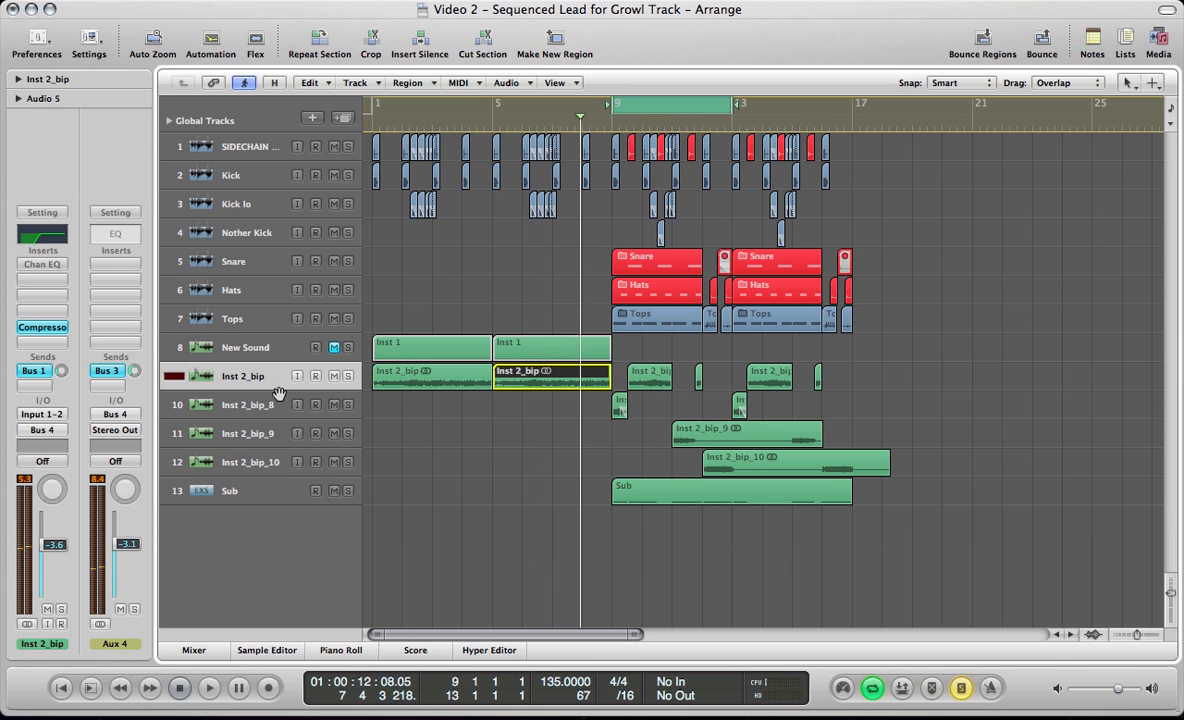
left_click(250, 372)
key("space")
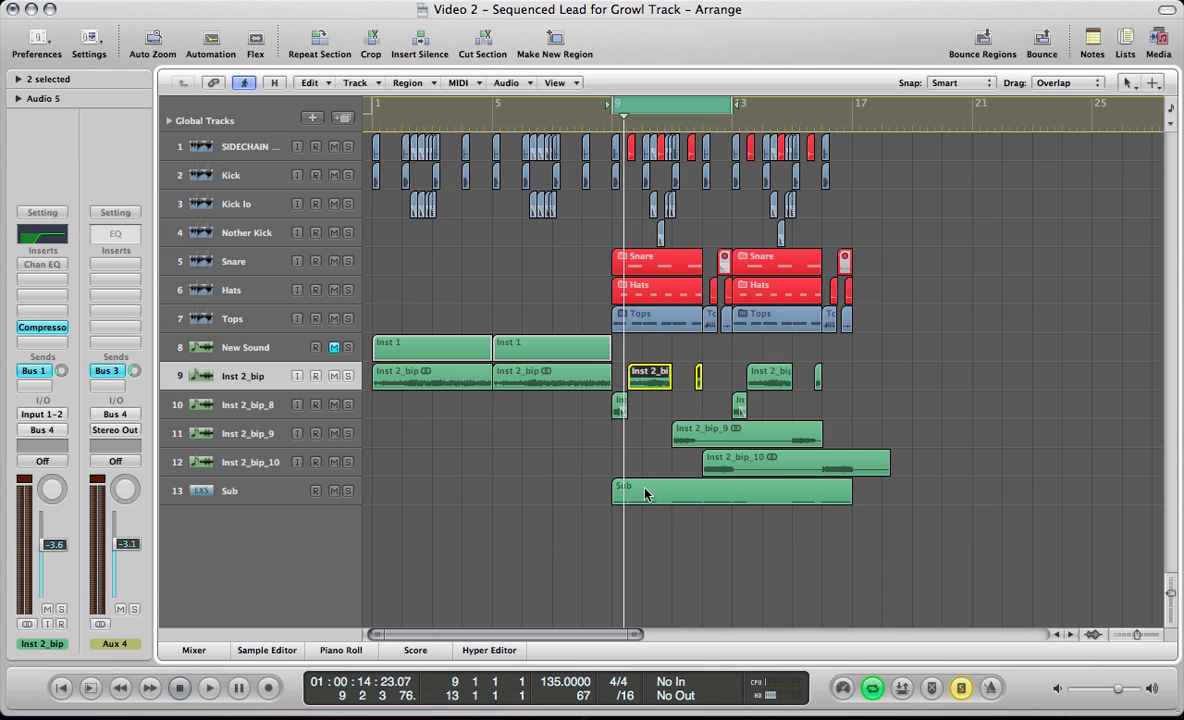
left_click_drag(603, 456, 735, 400)
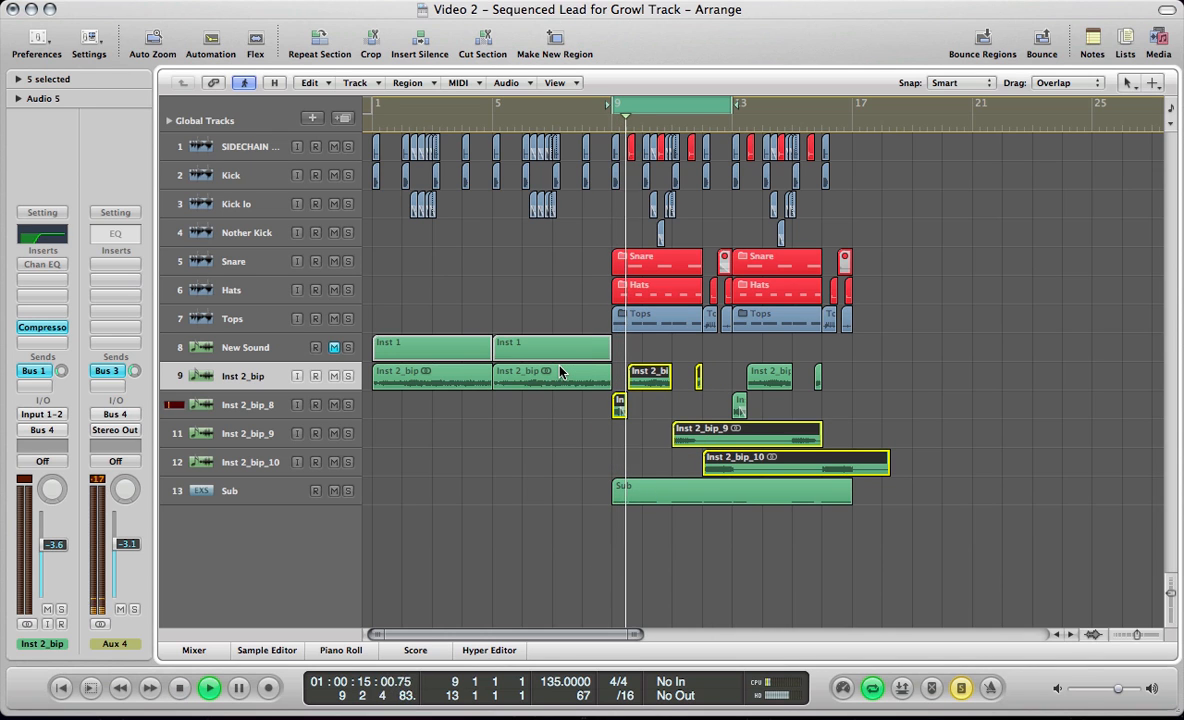
key("ctrl+Right")
key("ctrl+Right")
key("ctrl+Right")
key("ctrl+Right")
key("ctrl+Down")
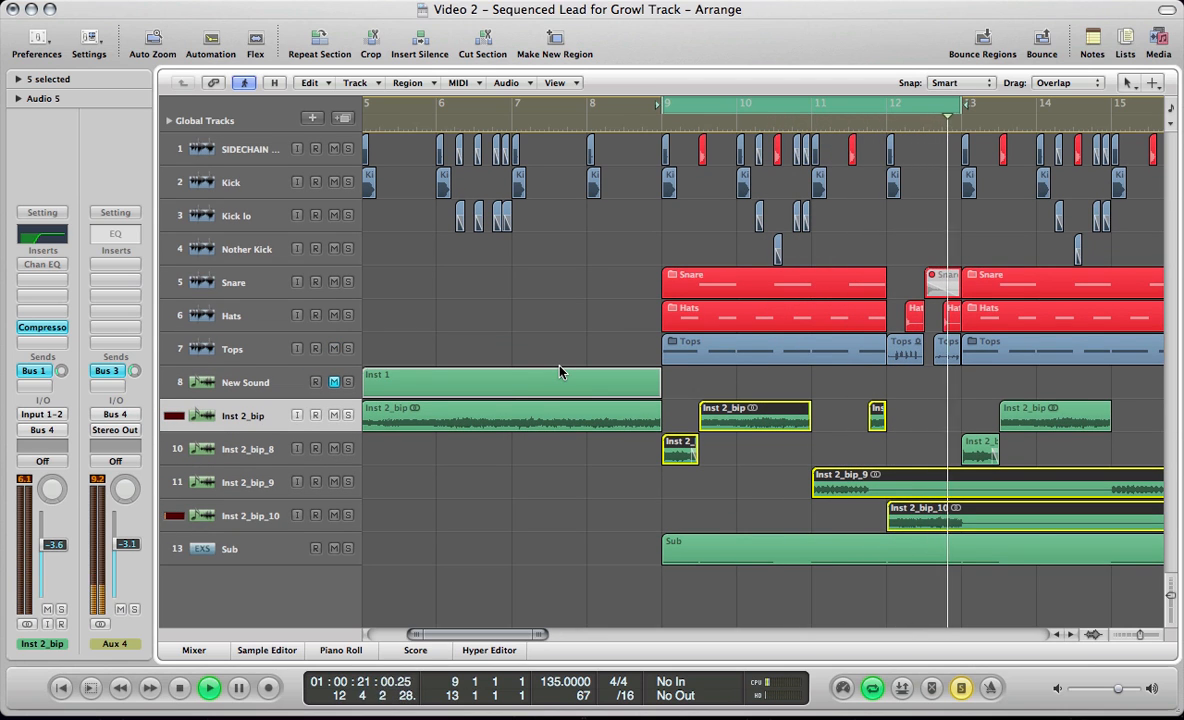
key("space")
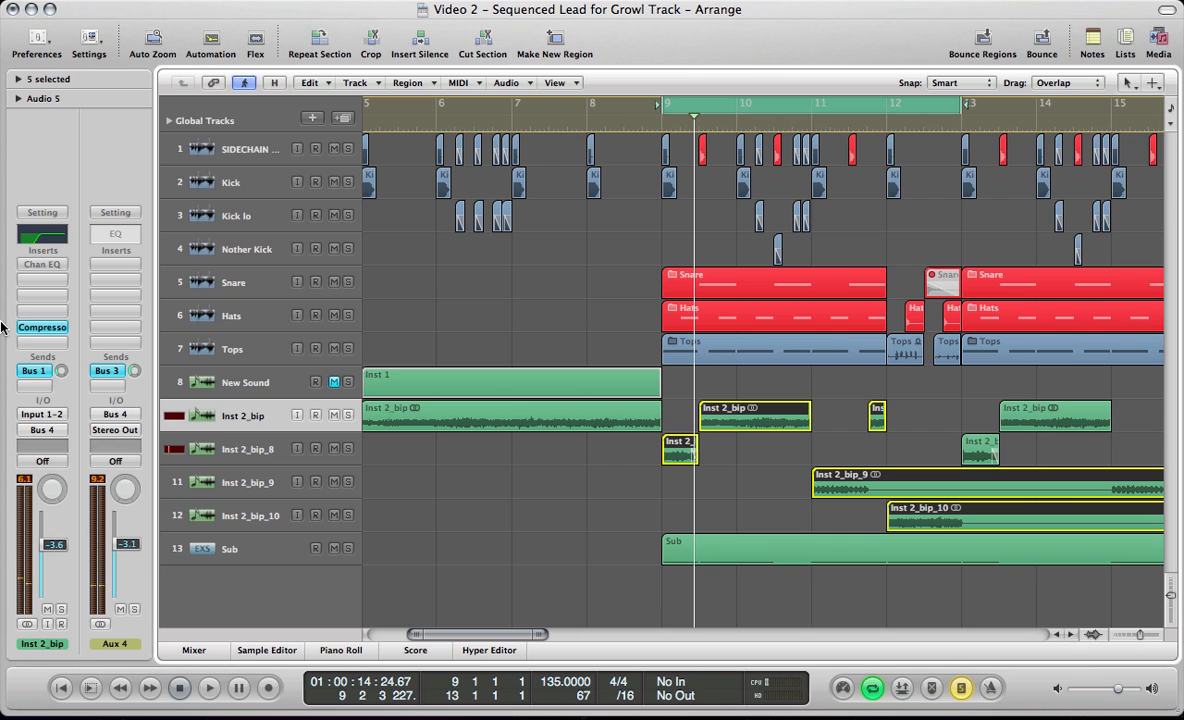
Step: Inspect where the Inst 2_bip track's Bus 1 send leads and close the synth window
double_click(24, 327)
left_click(55, 55)
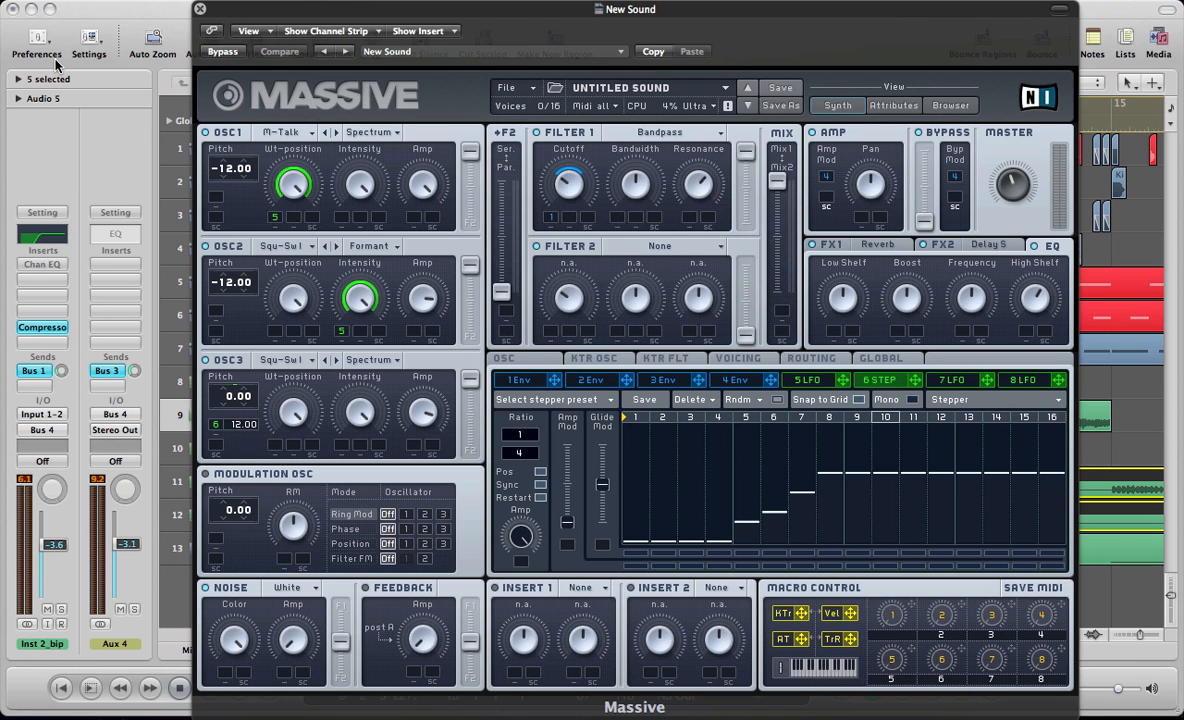
left_click(33, 372)
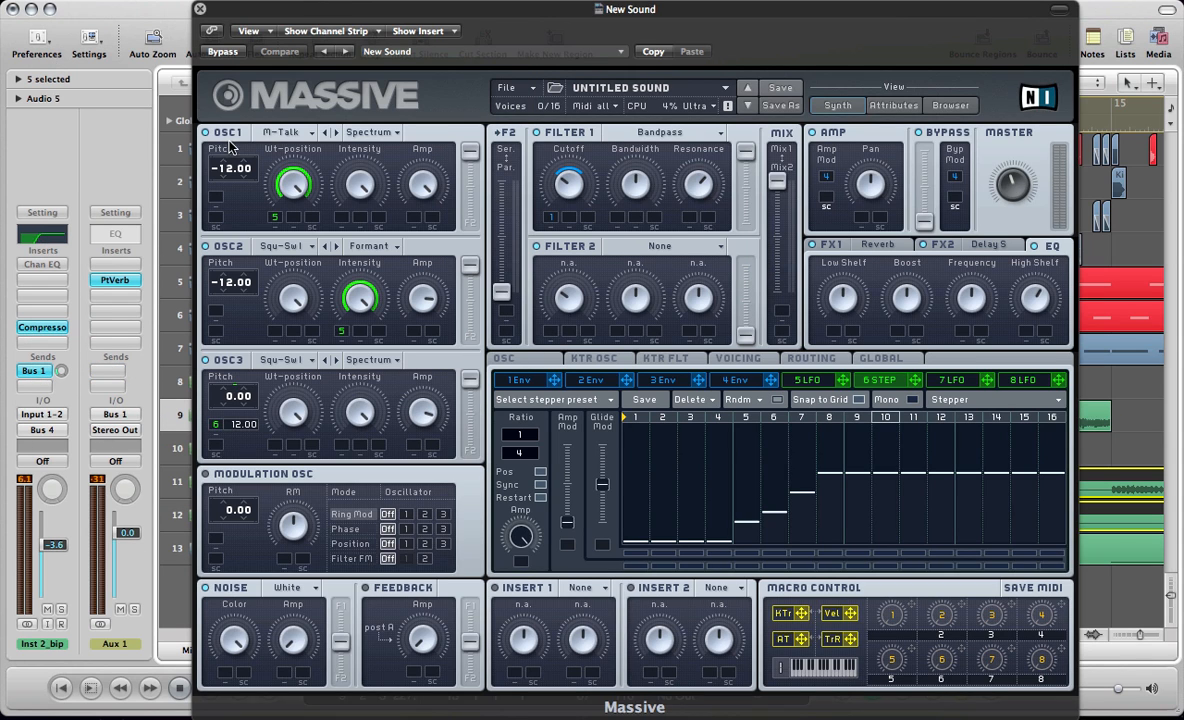
left_click(199, 9)
Step: Turn off solo mode, play the full mix and extend the cycle range to bars 5–17
left_click(805, 513)
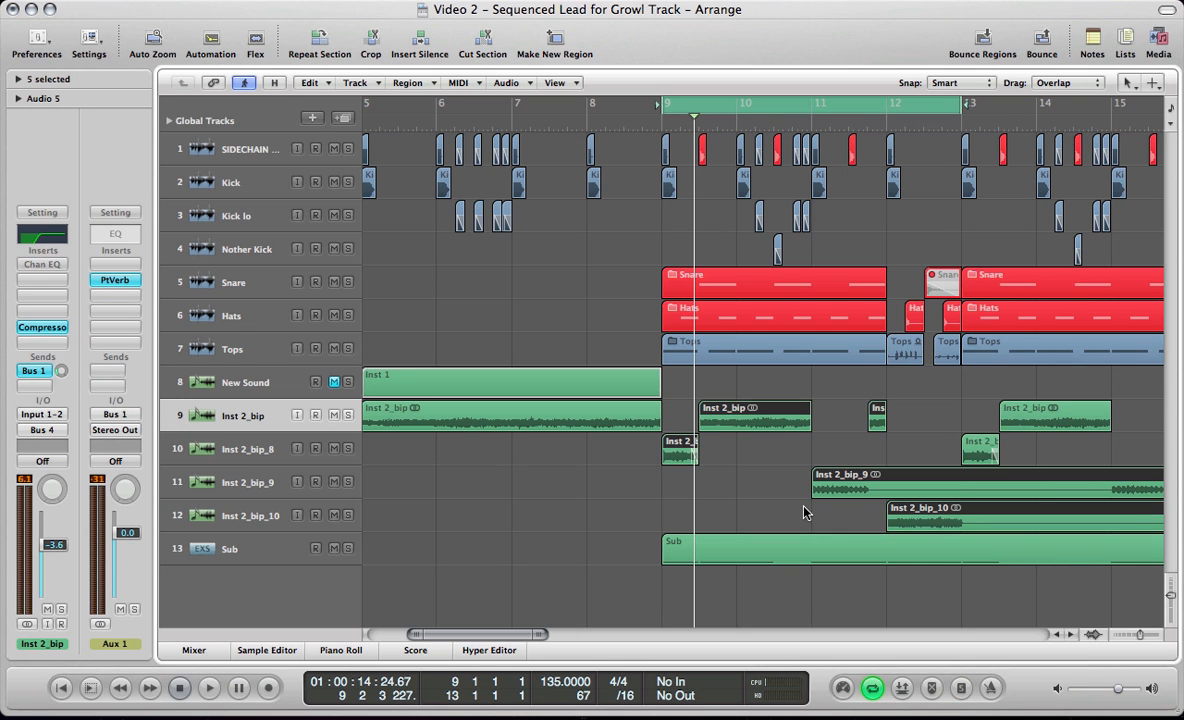
key("space")
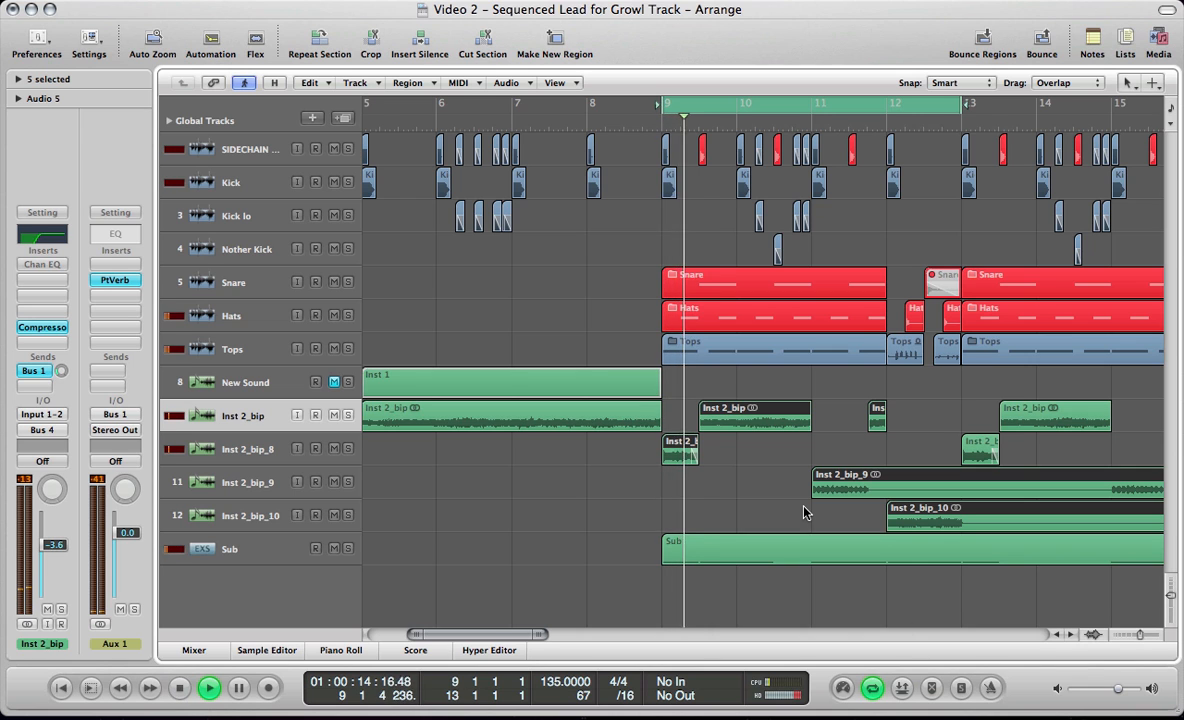
left_click(805, 510, "ctrl+alt")
left_click(805, 510, "ctrl+alt")
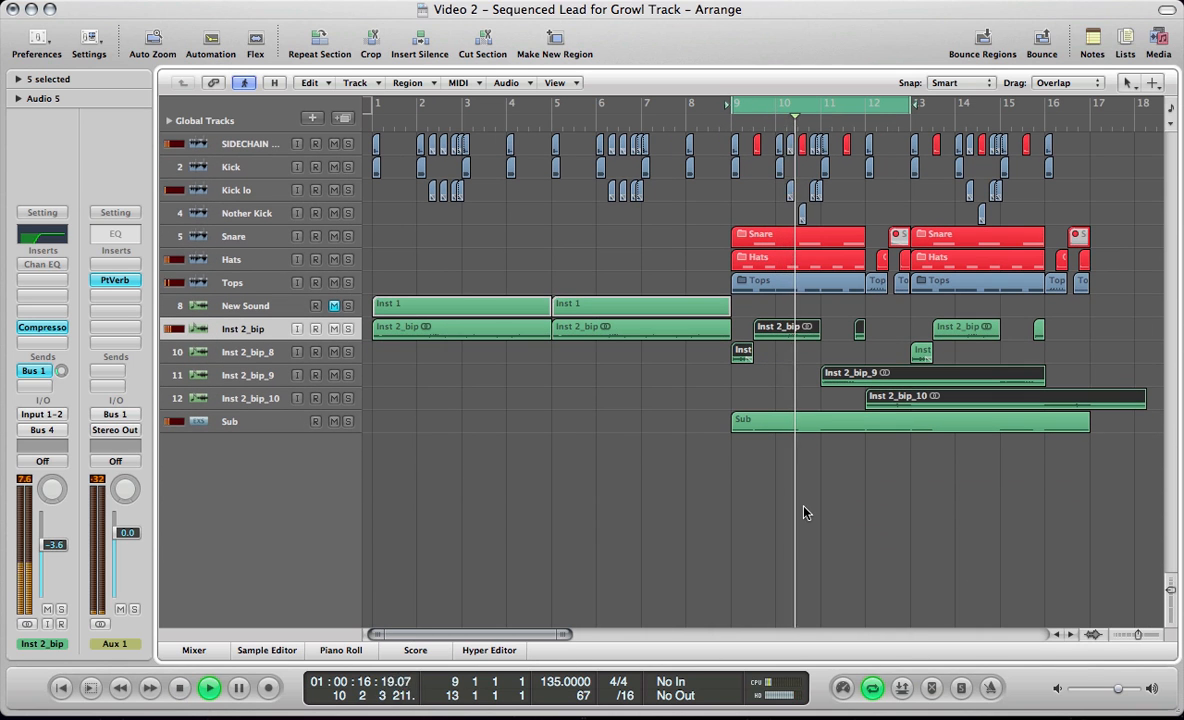
left_click_drag(567, 101, 1080, 190)
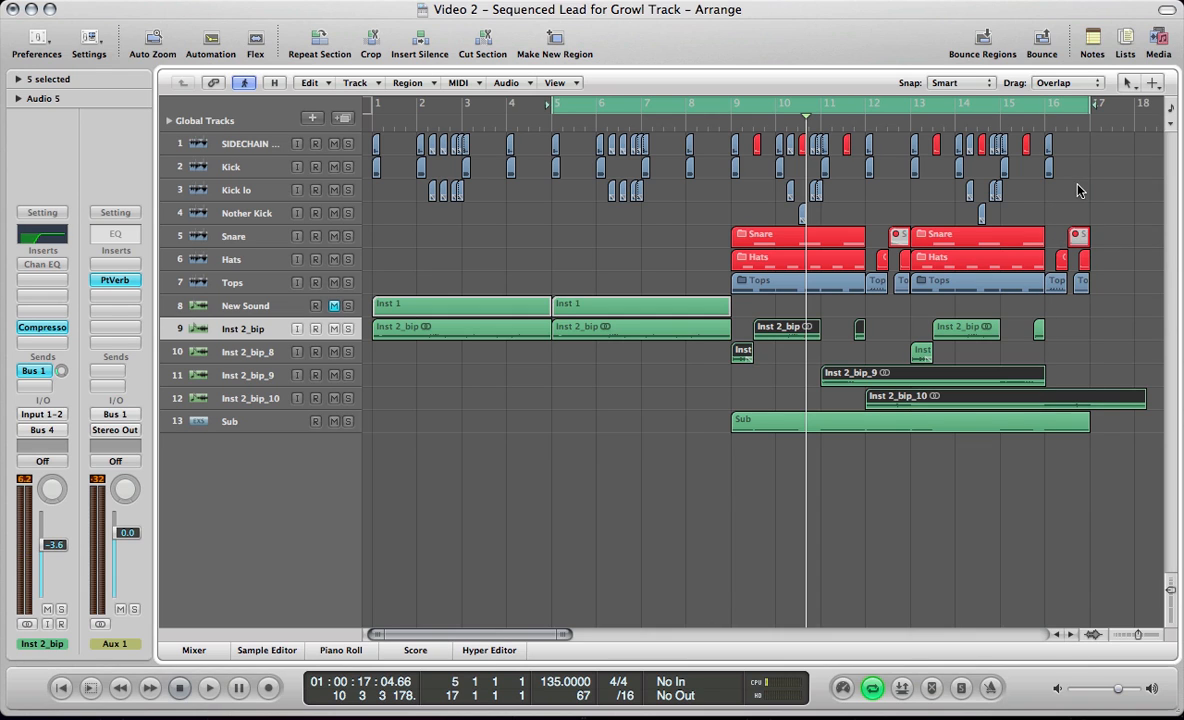
Step: Select the Inst 2_bip track's regions within the cycle and play the arrangement from bar 5
left_click(560, 405)
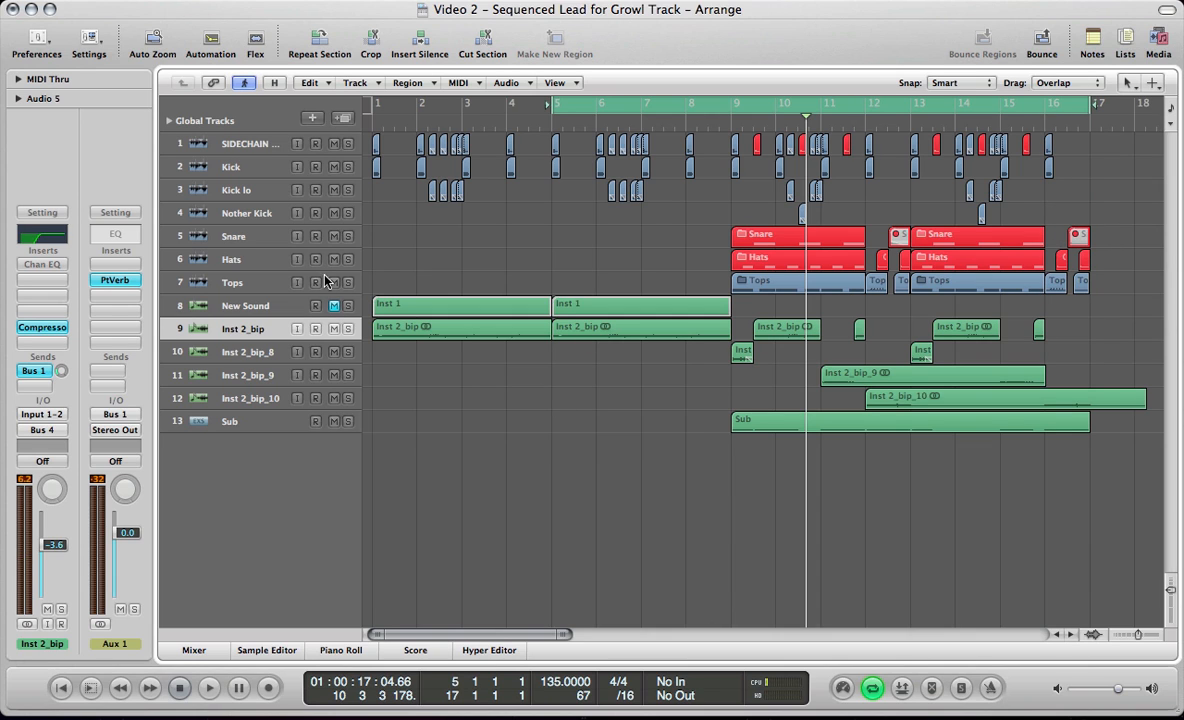
left_click(276, 331)
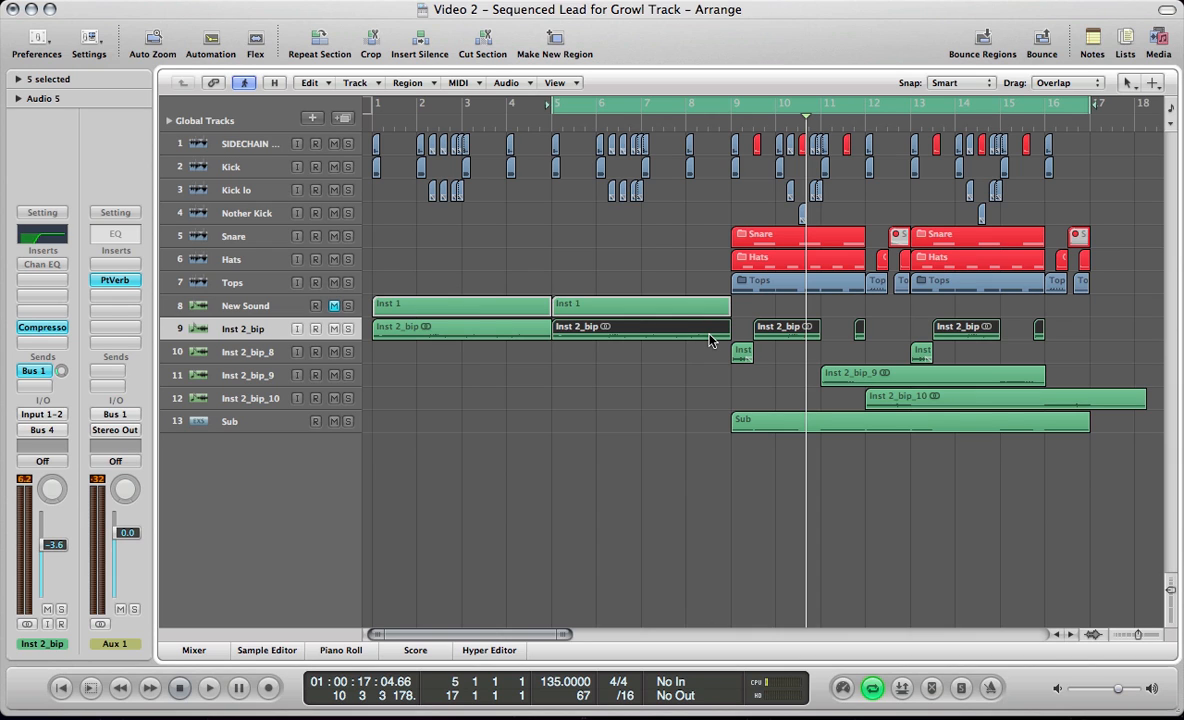
key("space")
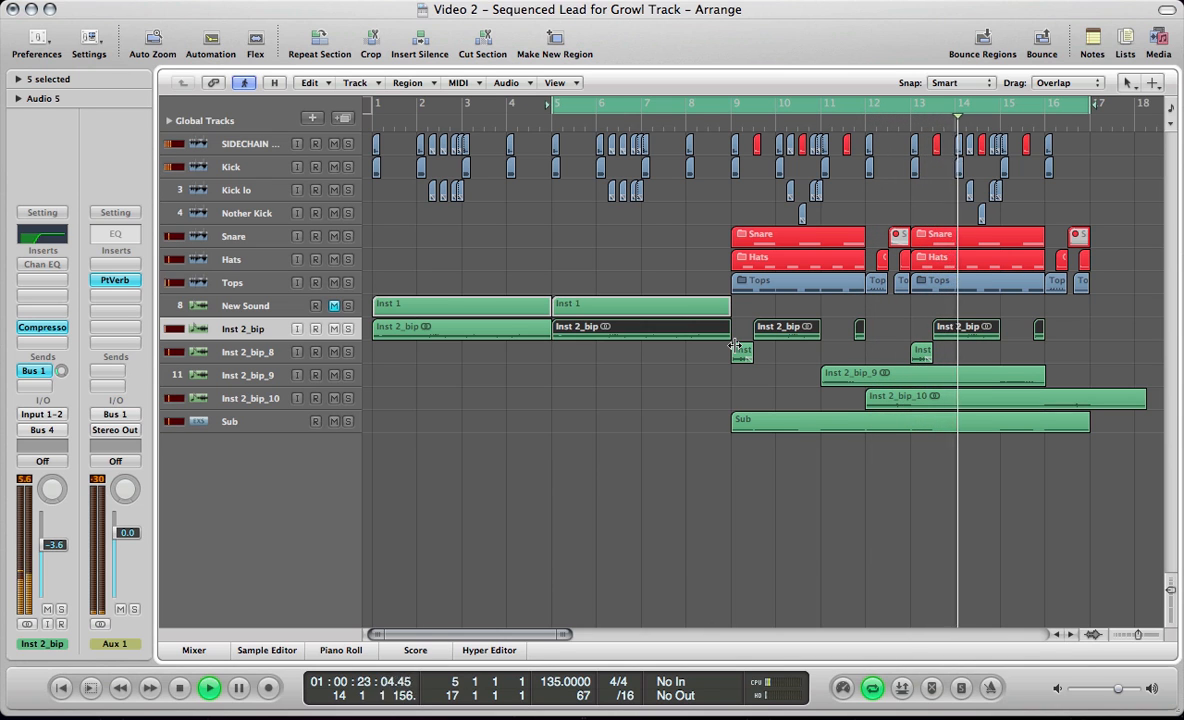
key("space")
key("space")
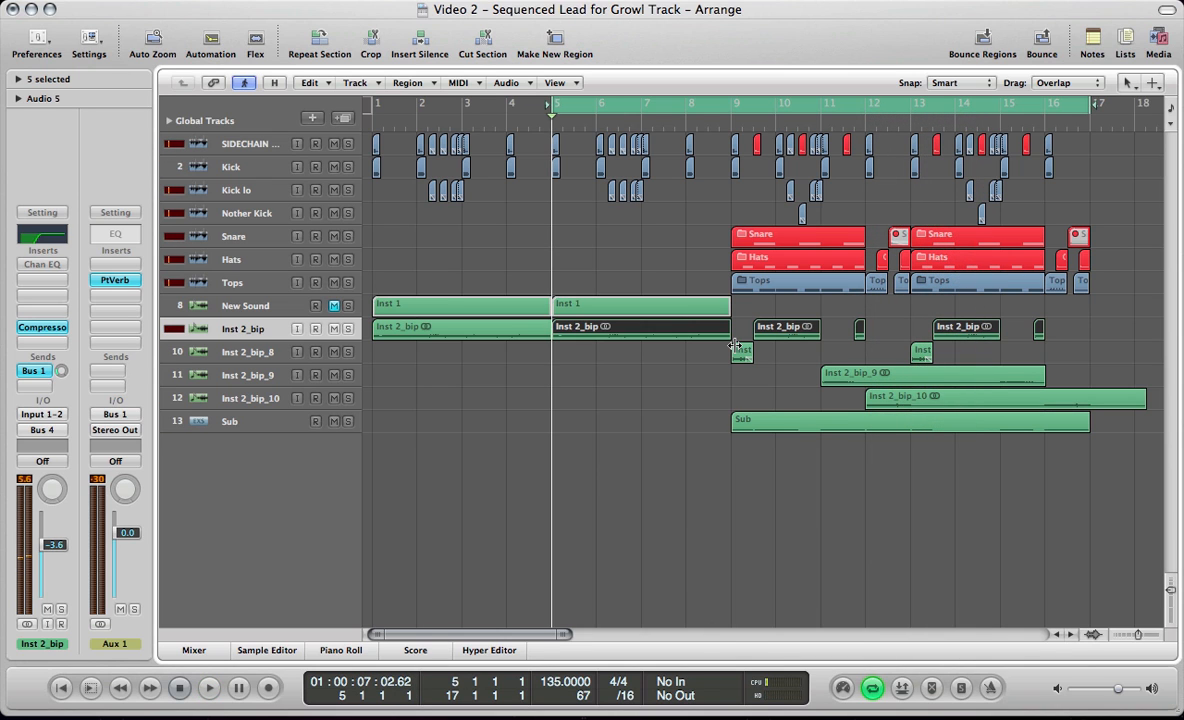